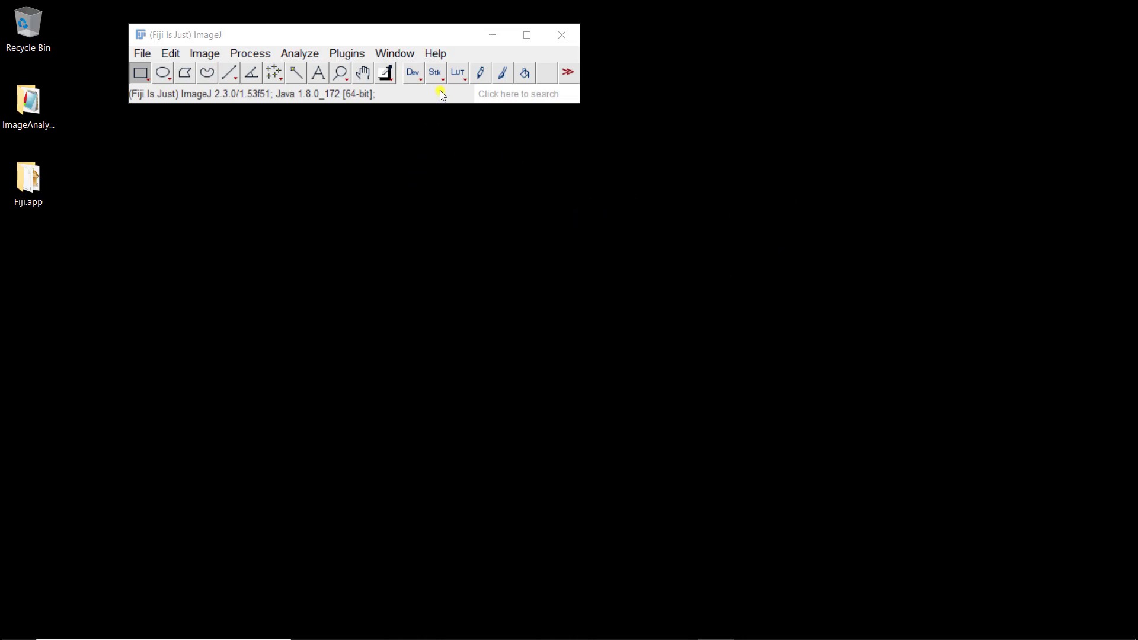
- Check for updates, dismiss the 'up to date' notice, and bring up Manage update sites
click(433, 54)
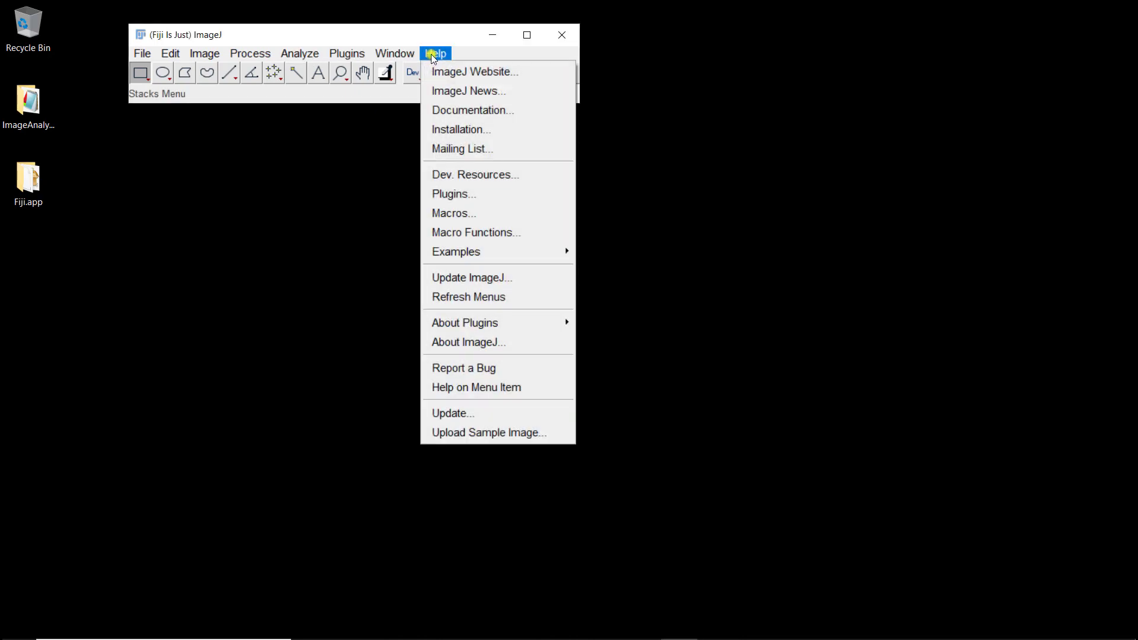
click(454, 415)
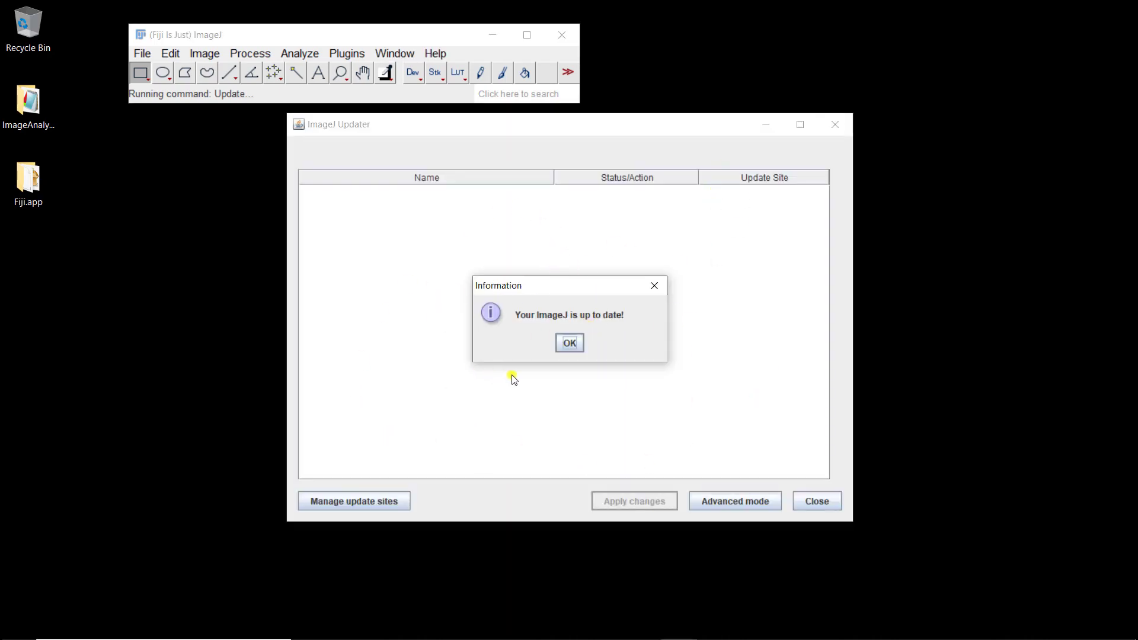
click(565, 344)
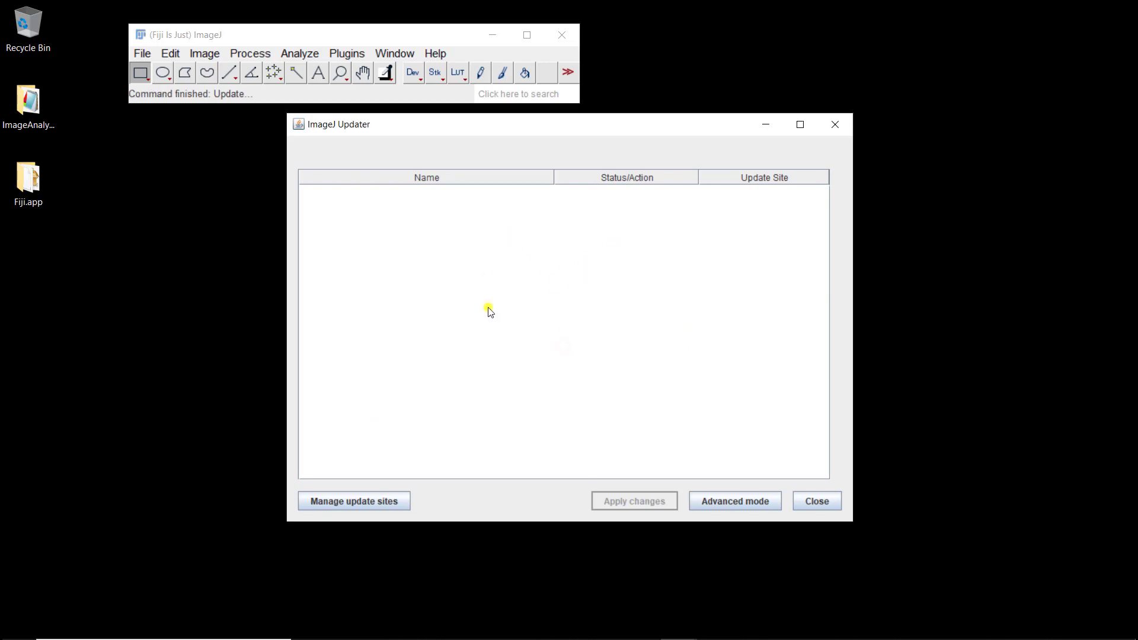
click(347, 503)
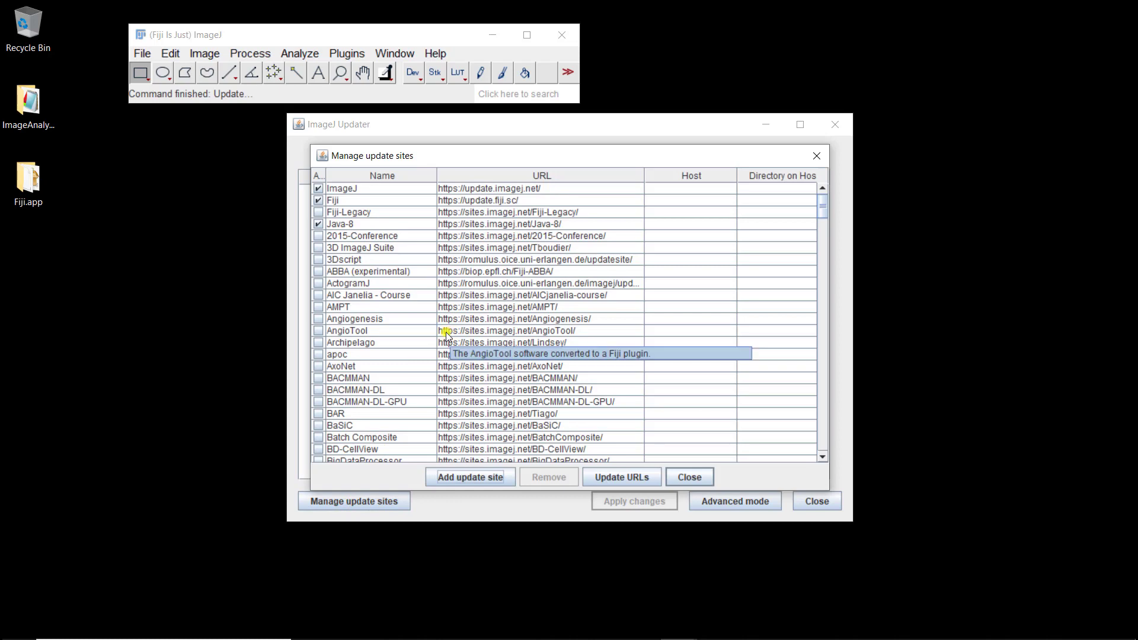
- Tick the clij, clij2, clijx-assistant, clijx-assistant-extensions and BoneJ update sites
scroll(450, 328, down, 3)
scroll(445, 298, down, 9)
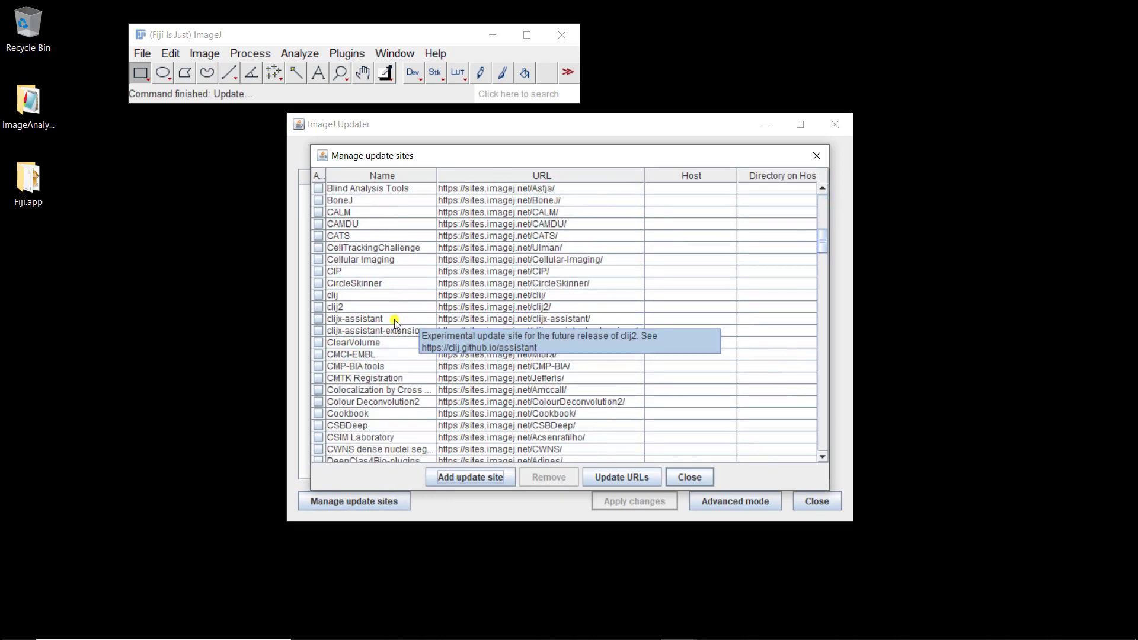
click(319, 295)
click(319, 307)
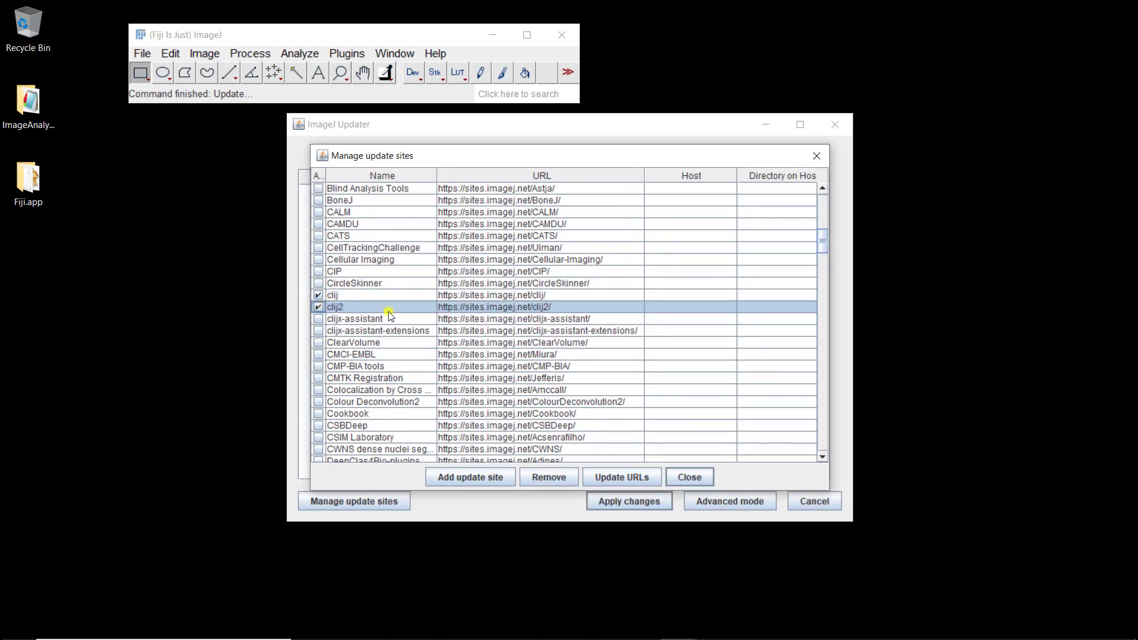
mouse_move(391, 316)
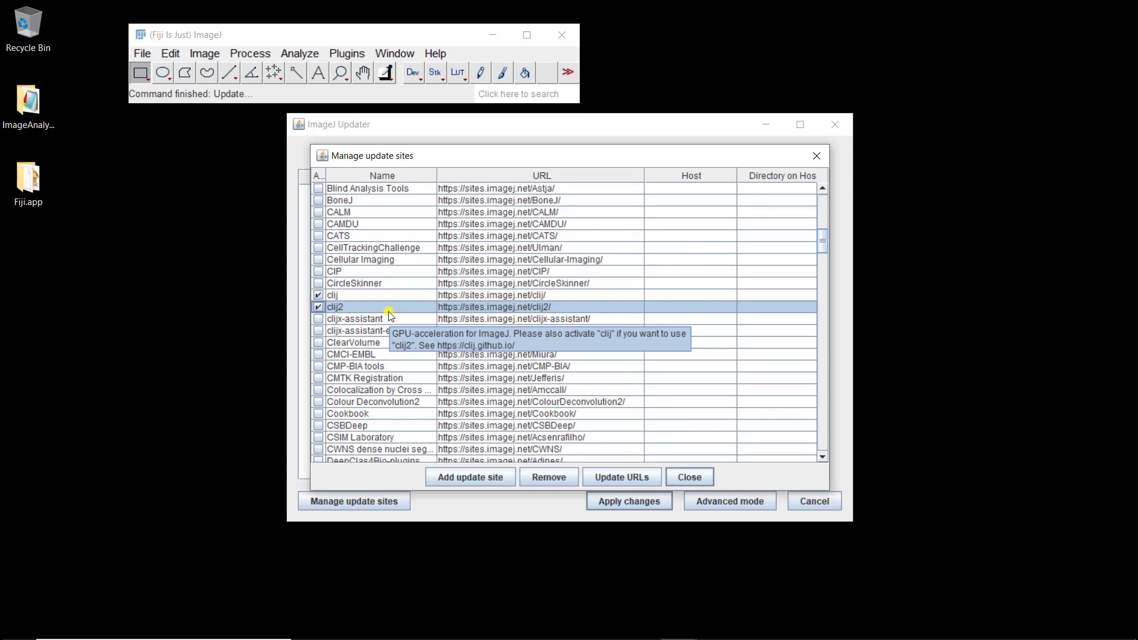
click(319, 320)
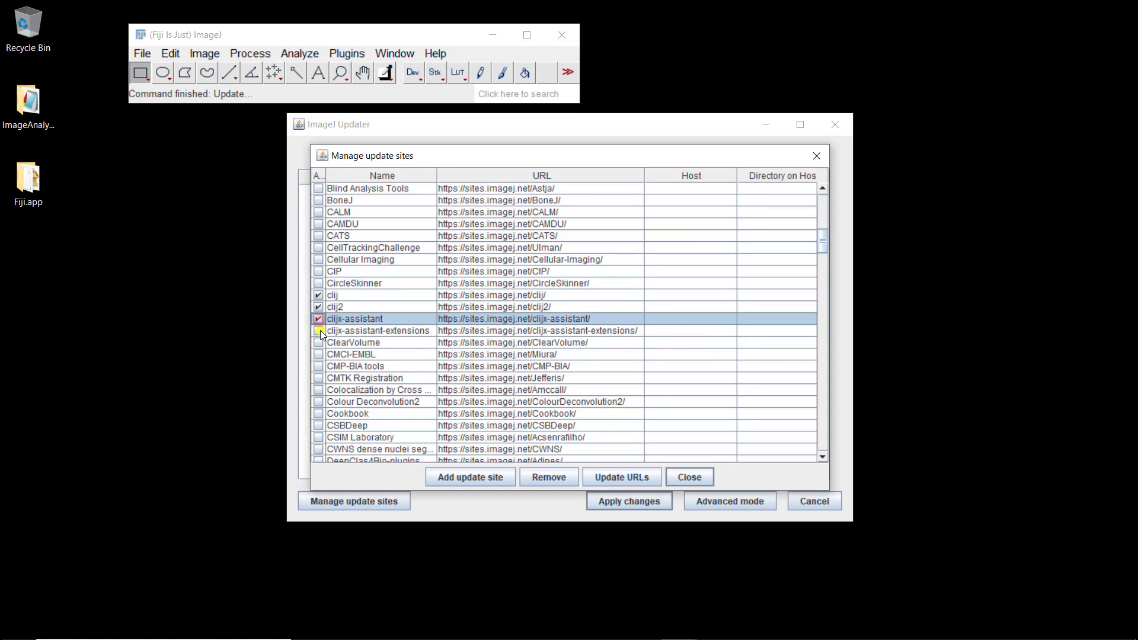
click(319, 330)
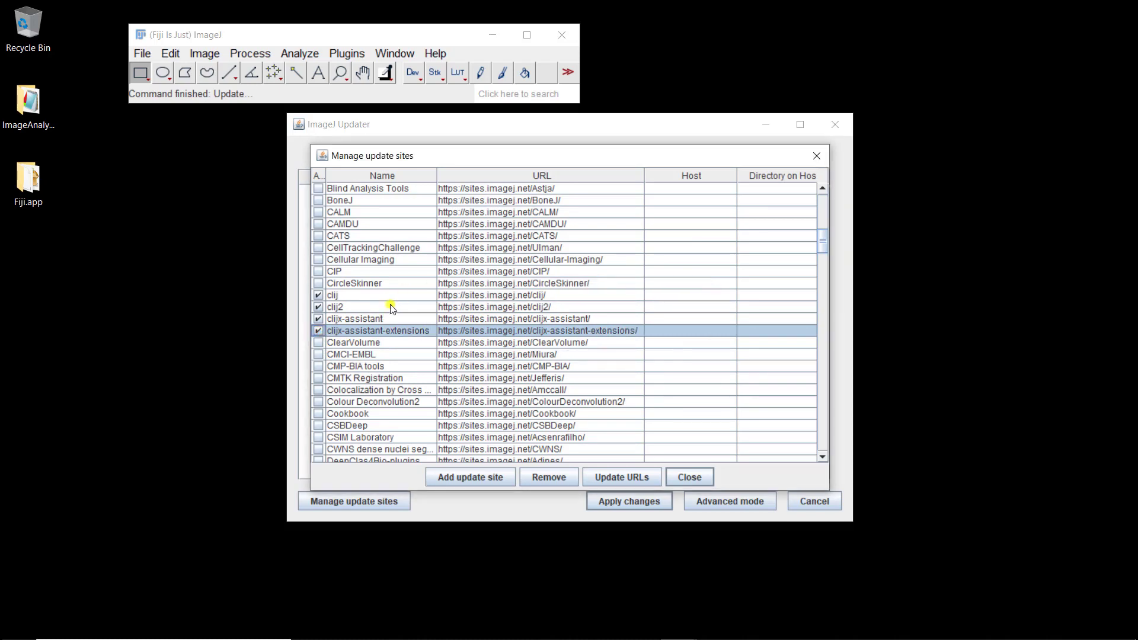
click(317, 203)
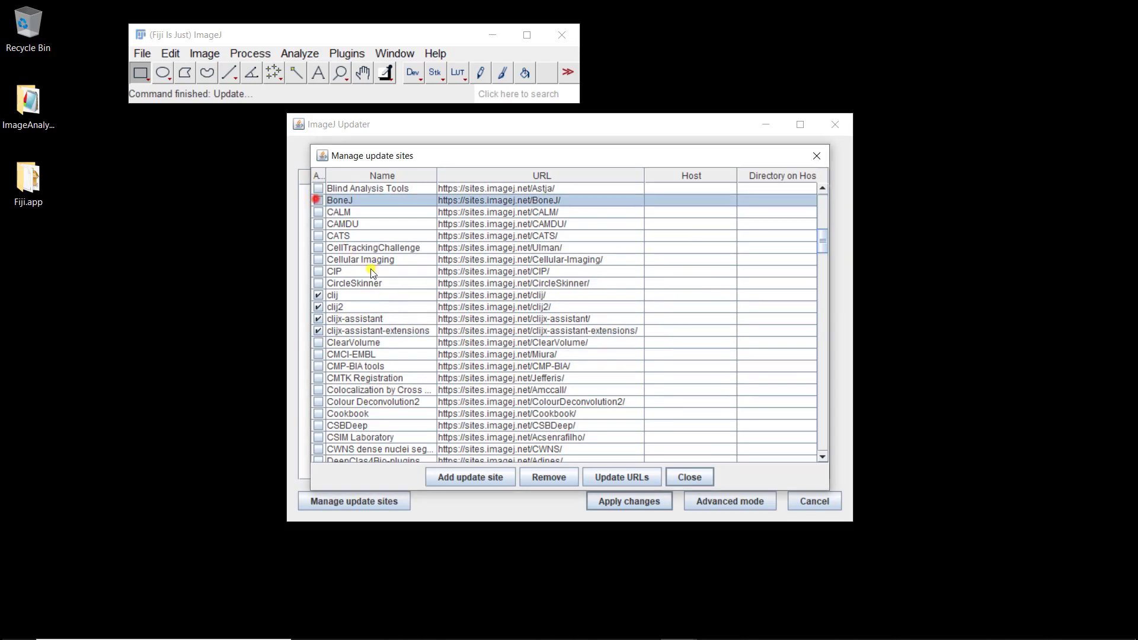
- Tick the 3D ImageJ Suite and IJPB-plugins update sites in the list
scroll(366, 273, up, 10)
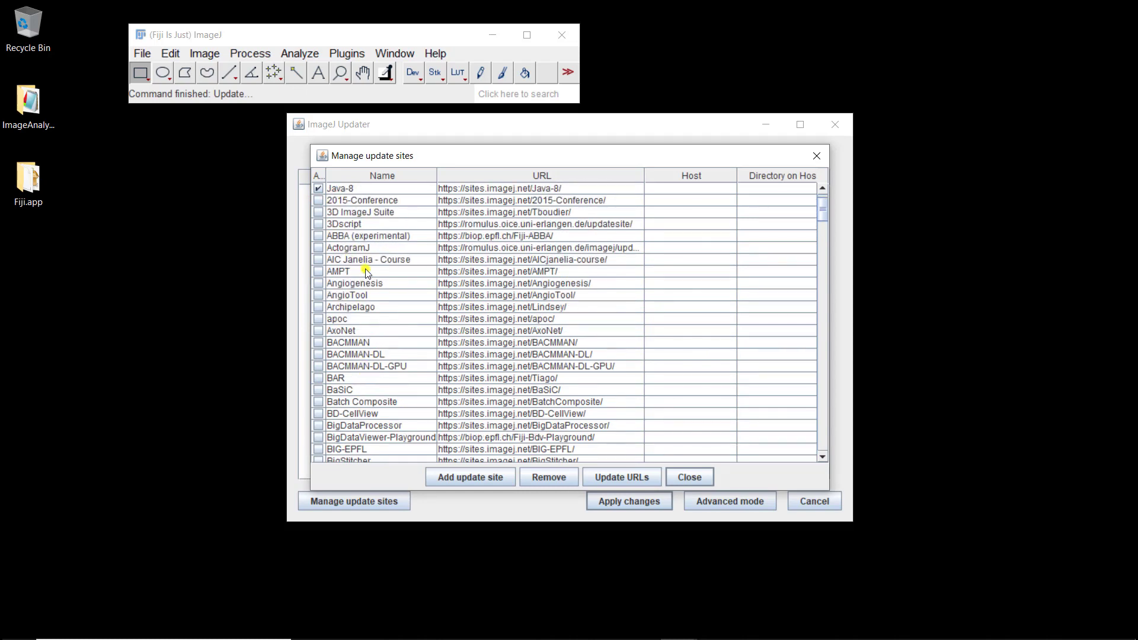
scroll(366, 272, up, 1)
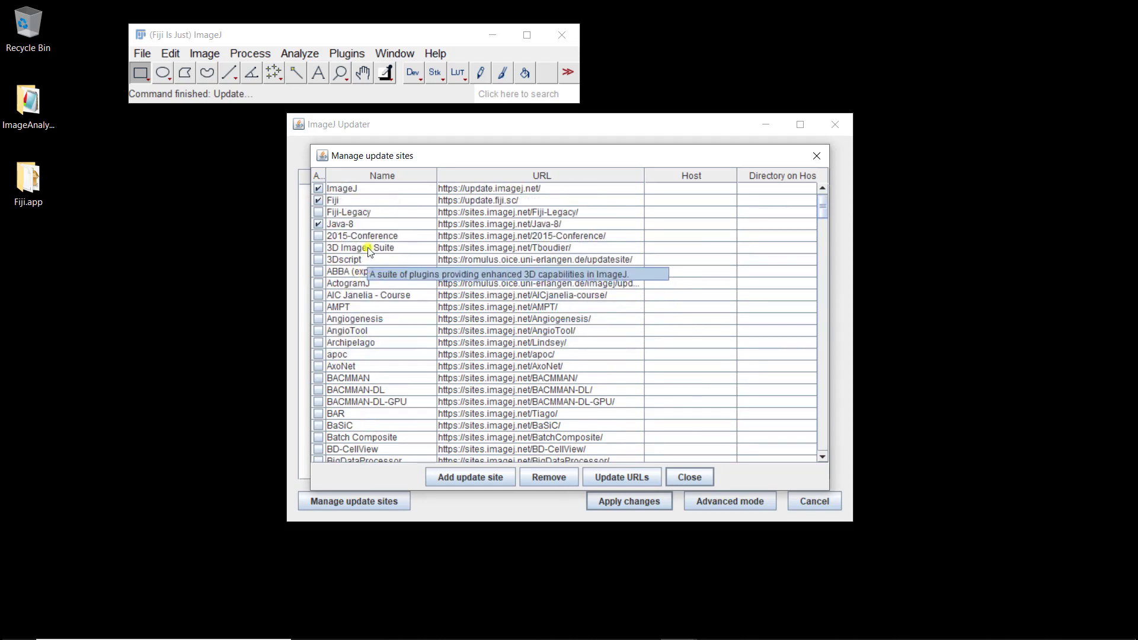
click(318, 248)
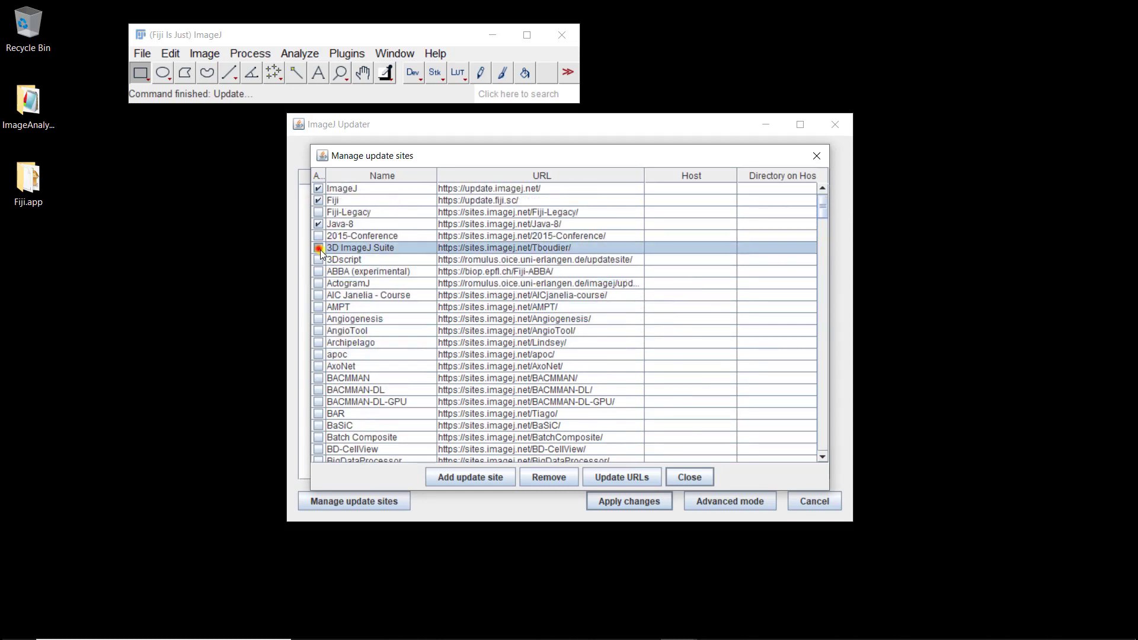
scroll(368, 285, down, 15)
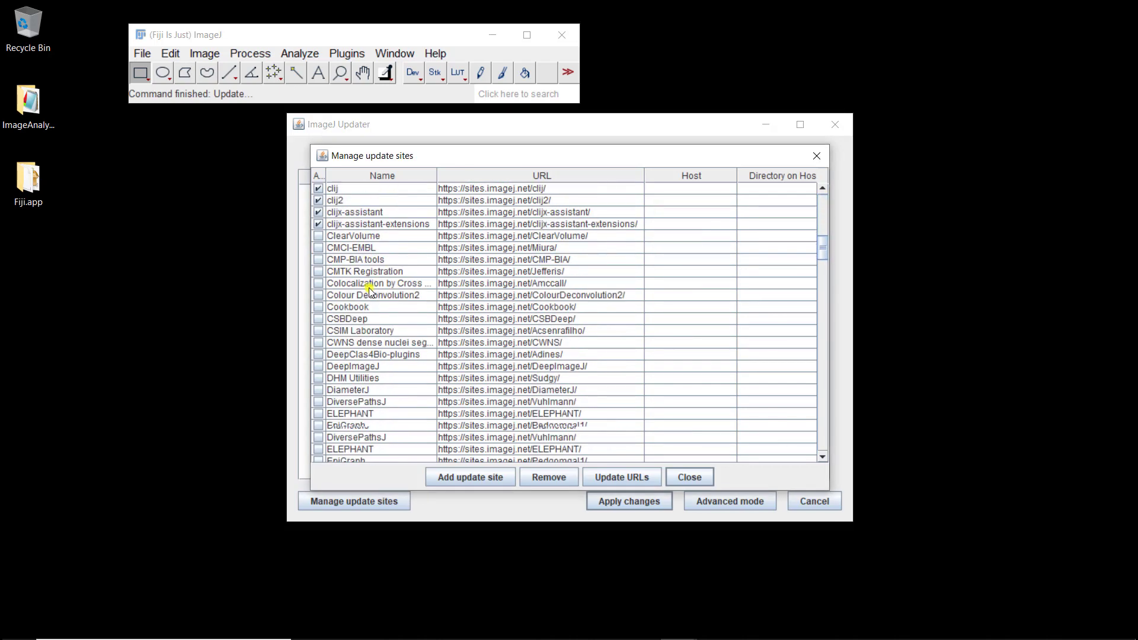
scroll(368, 289, down, 13)
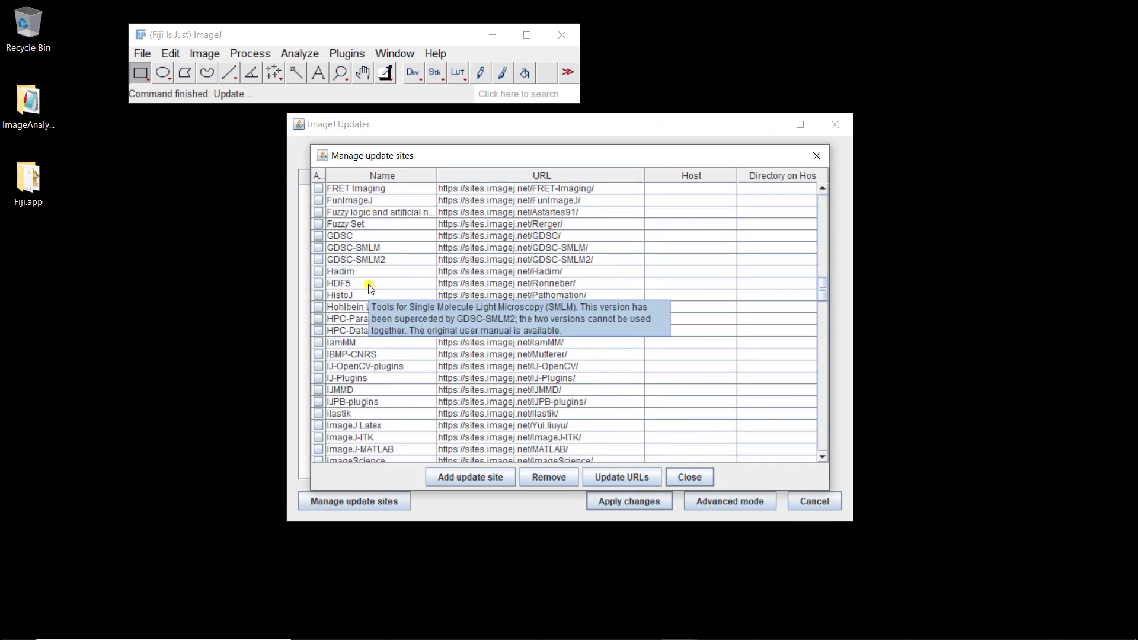
scroll(368, 285, down, 1)
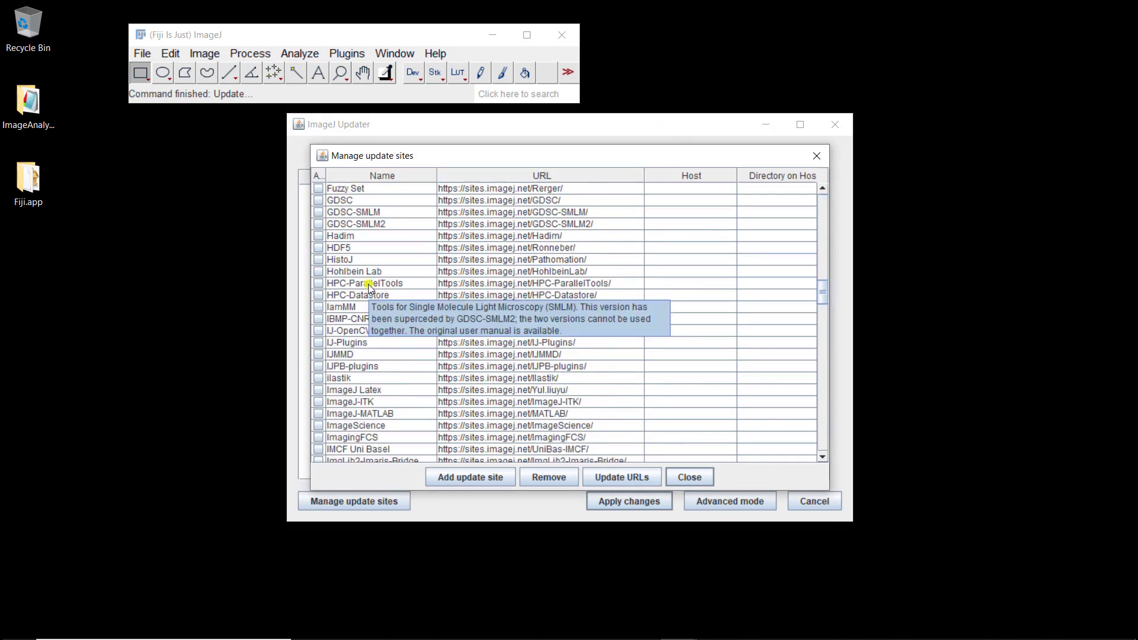
click(319, 368)
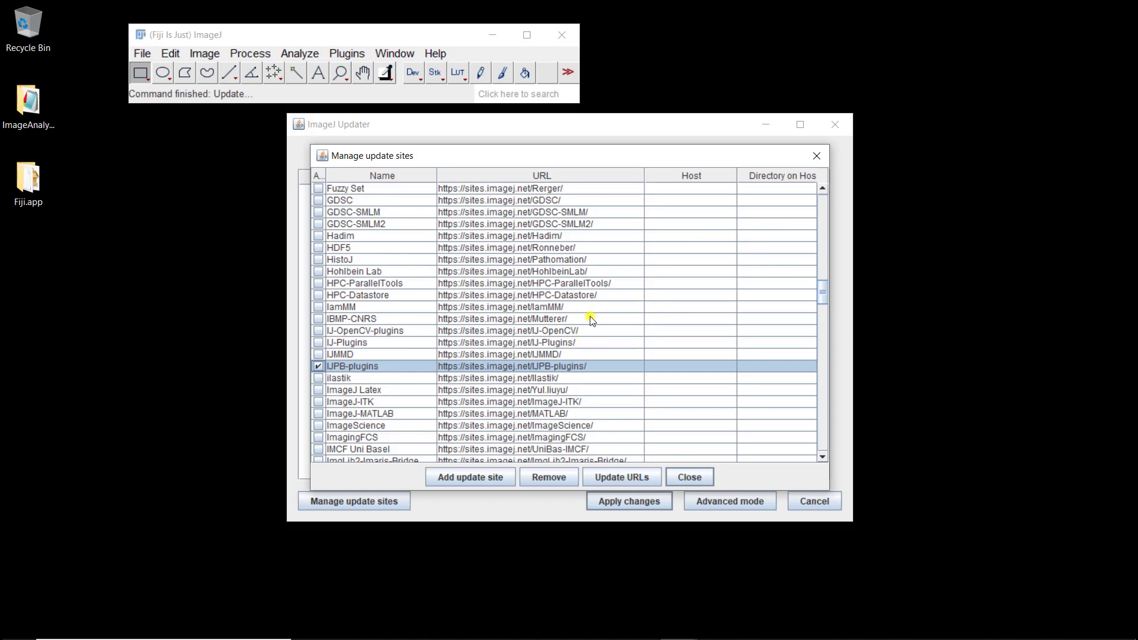
- Apply the update-site changes, install the plugin files, and acknowledge the successful update
click(691, 479)
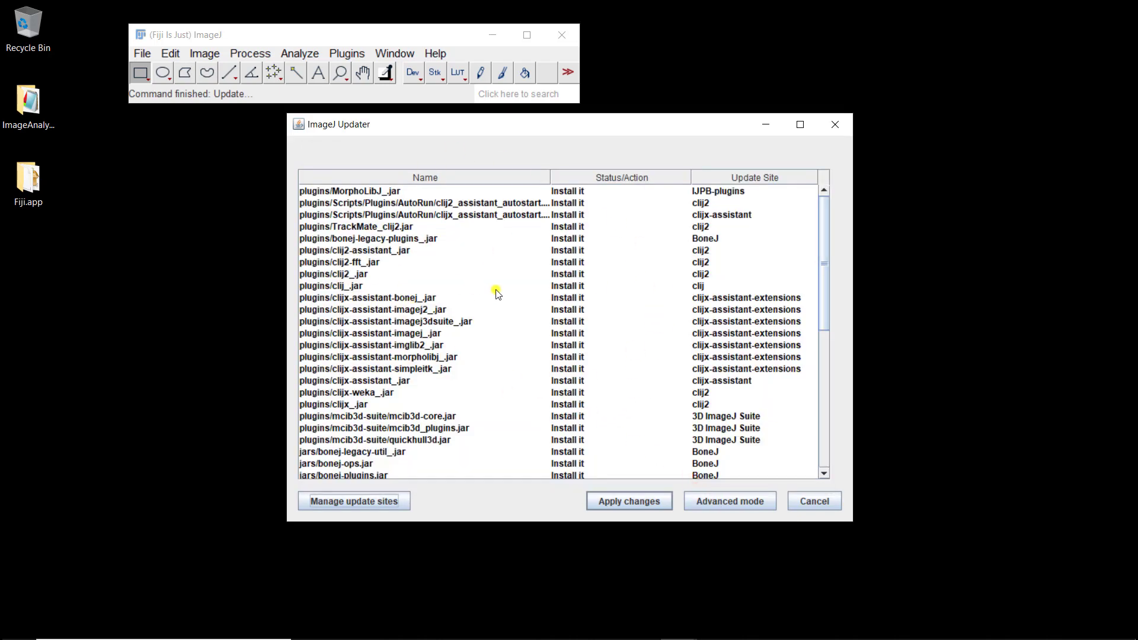
click(626, 501)
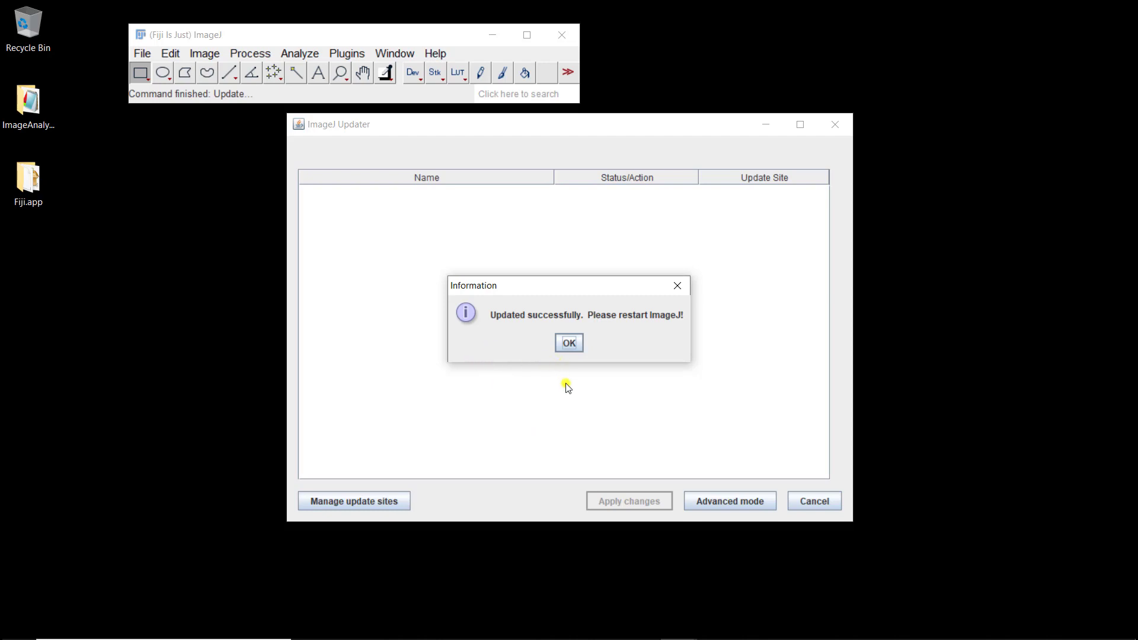
click(568, 343)
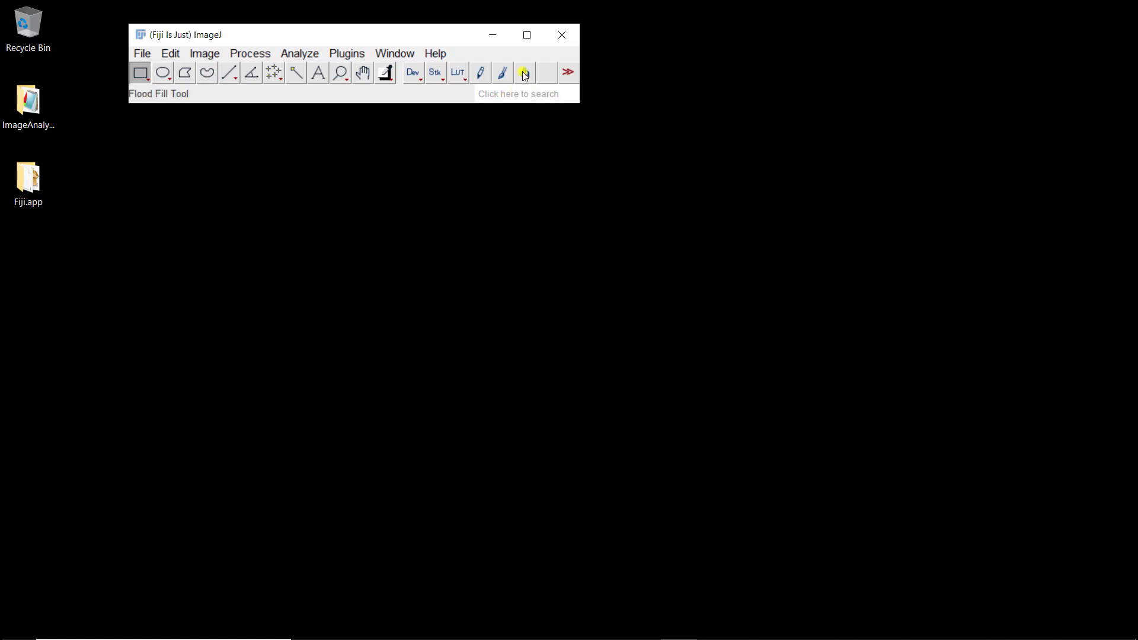
- Quit Fiji, relaunch it from ImageJ-win64.exe in Fiji.app, and close the folder window
click(567, 39)
double_click(45, 195)
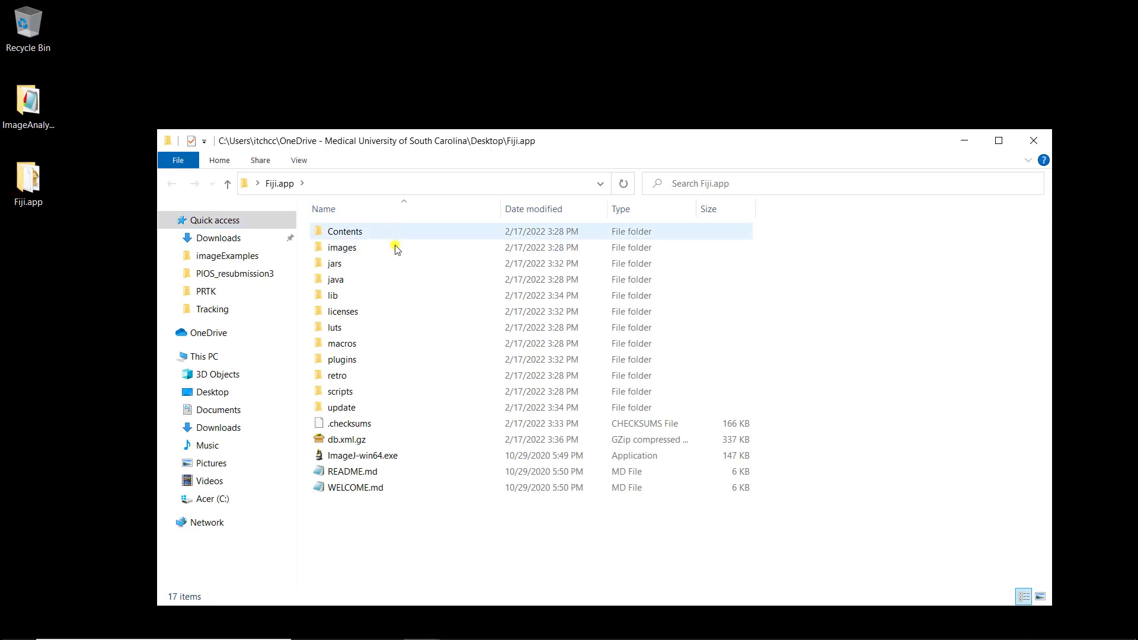
double_click(379, 455)
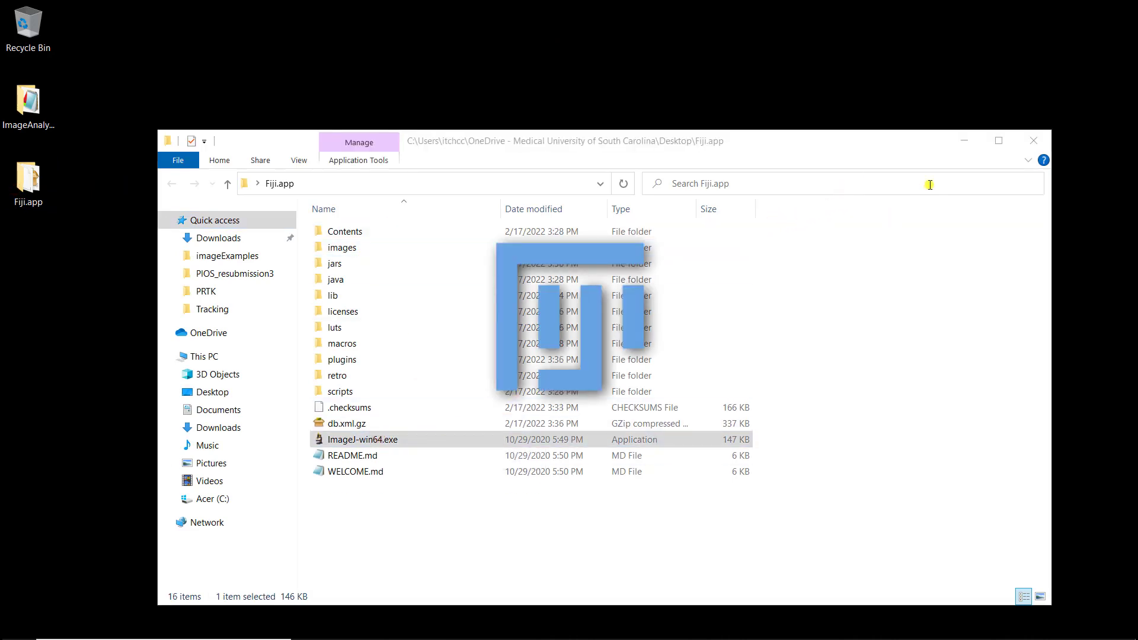
click(1037, 144)
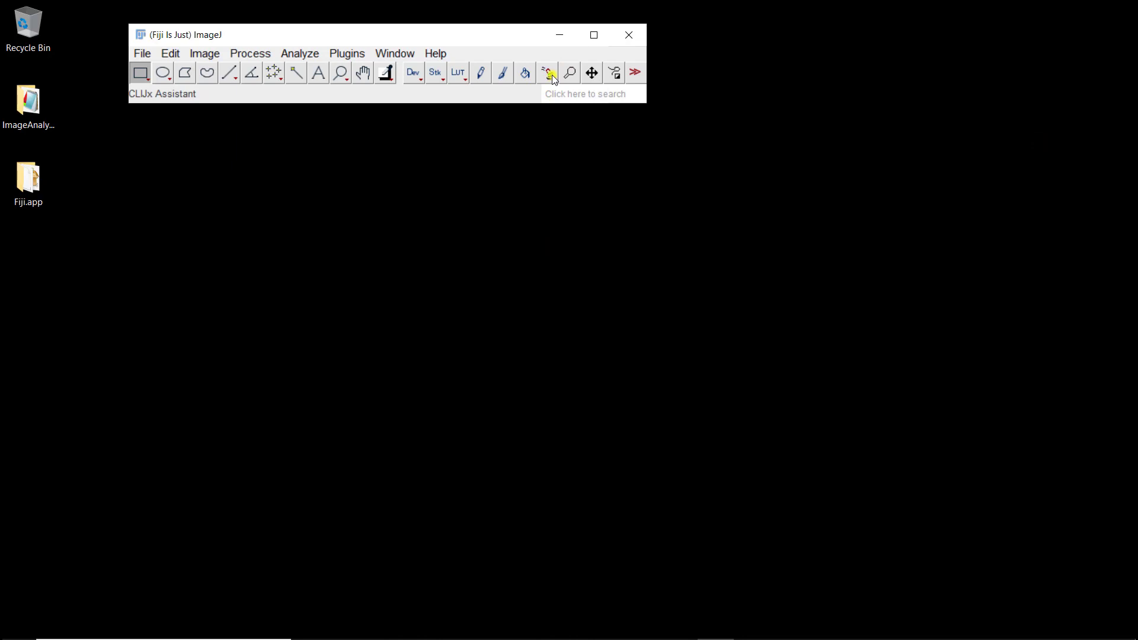
- Open IXMtest_A02 from ImageAnalysisForOpticalMicroscopy-main\Macro\imageExamples by dropping it onto Fiji
double_click(47, 118)
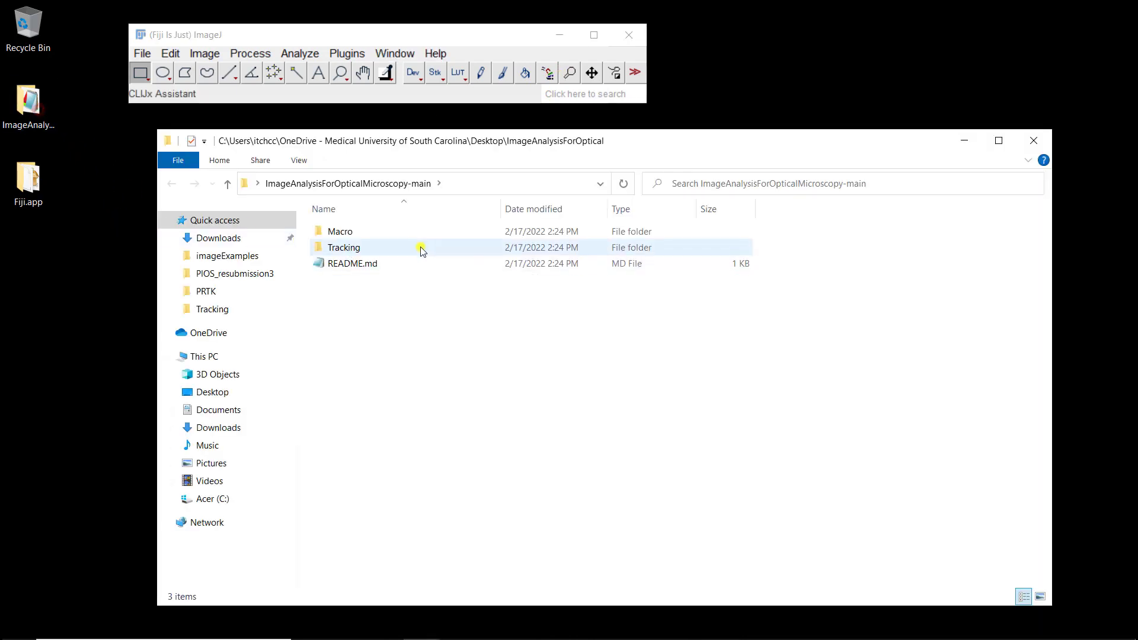
double_click(355, 232)
click(358, 234)
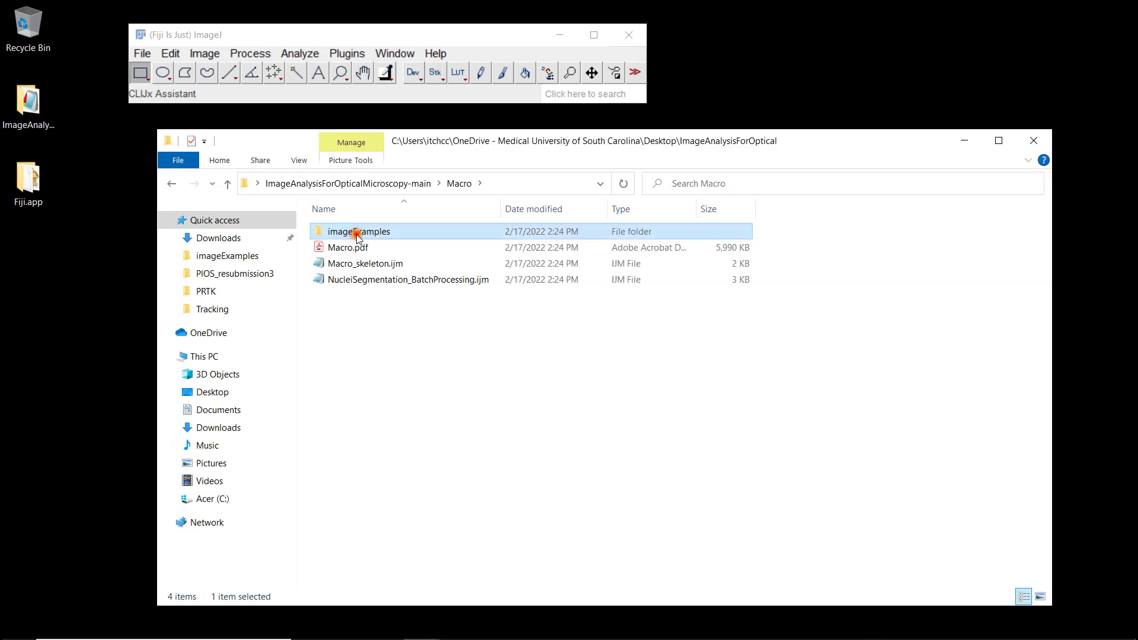
double_click(358, 232)
drag(432, 264, 282, 101)
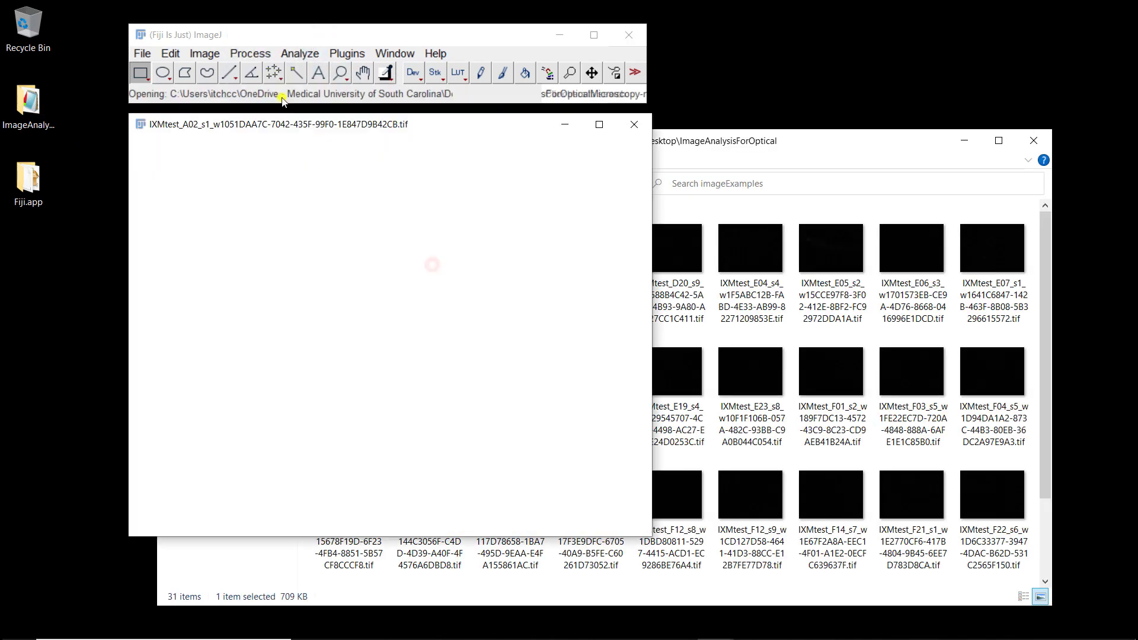
- Close the imageExamples window and lower the Brightness/Contrast maximum to 1431 (range 120–1431)
click(1035, 146)
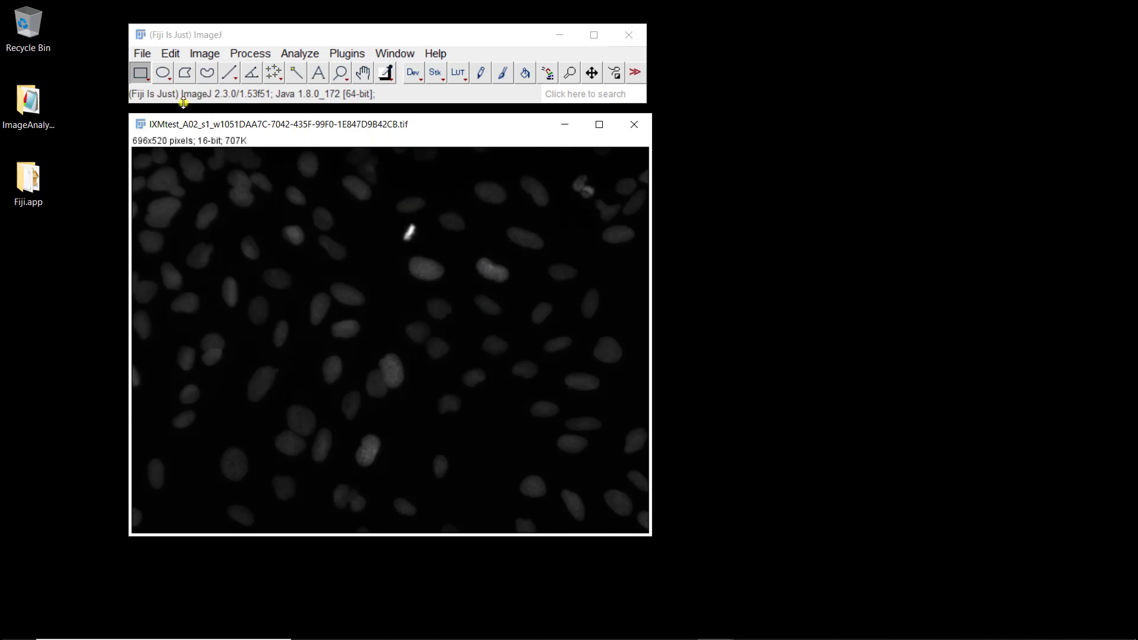
click(202, 55)
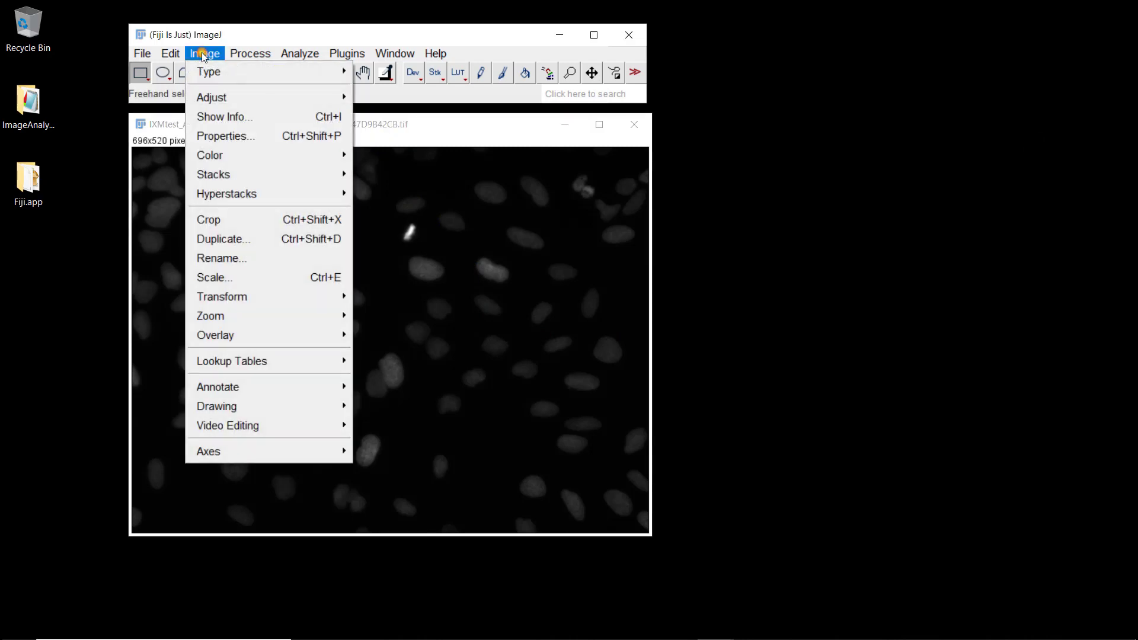
mouse_move(229, 98)
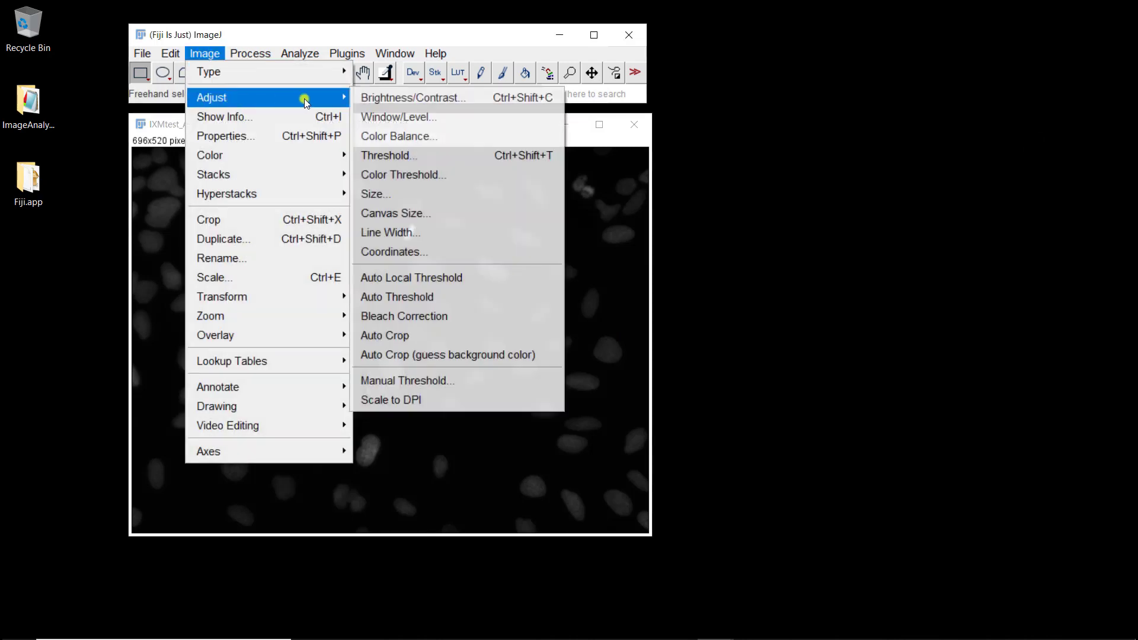
click(375, 97)
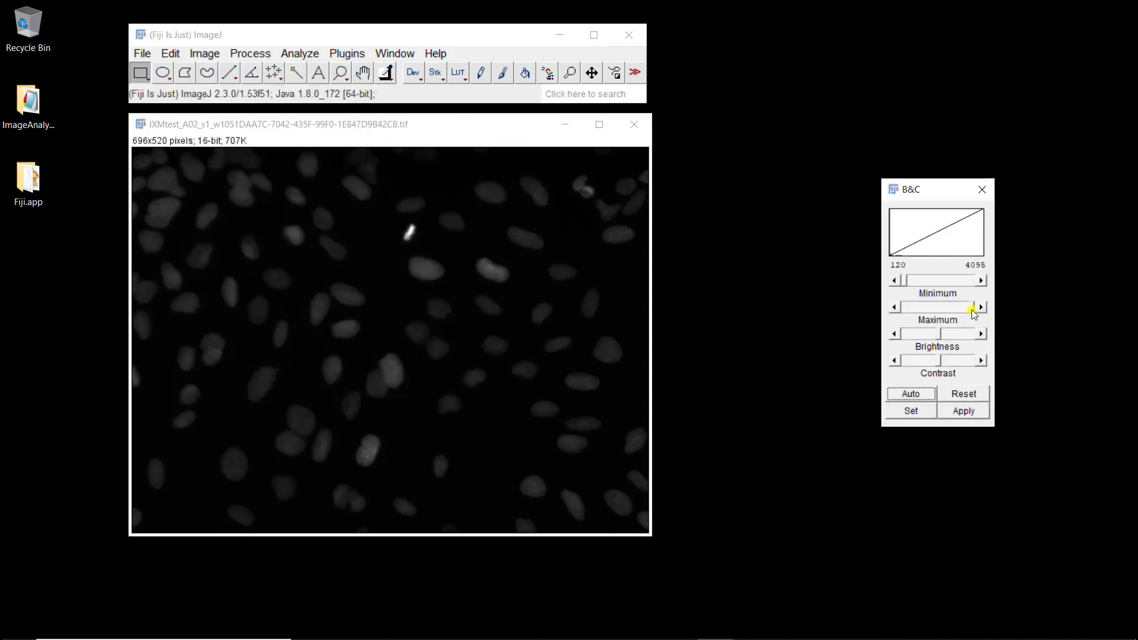
drag(966, 307, 925, 308)
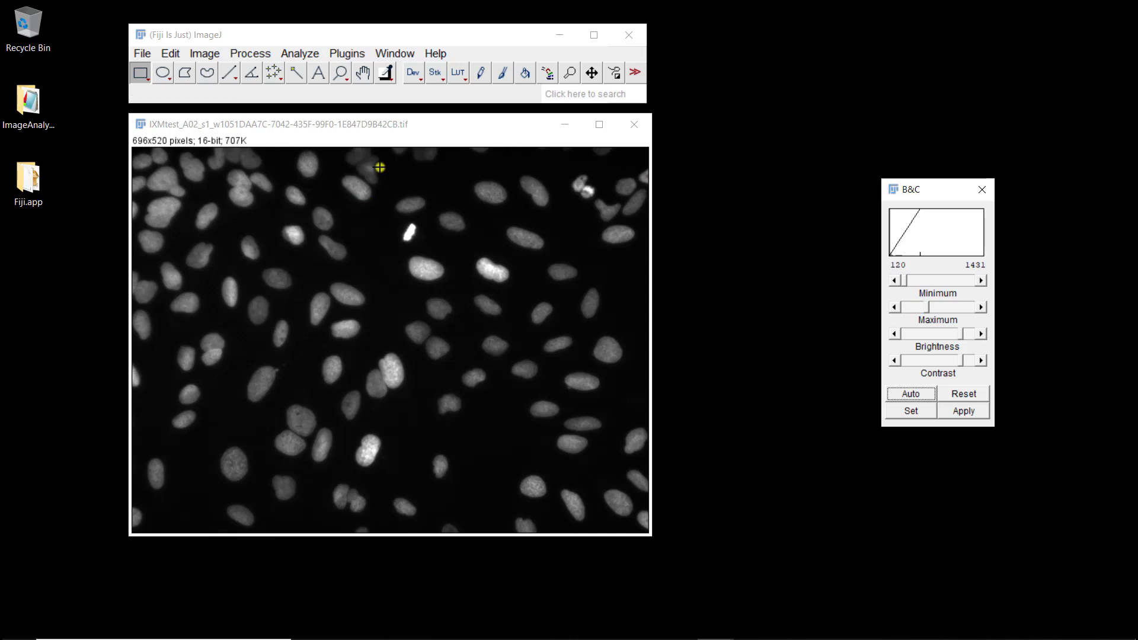
- Launch CLIJx Assistant on the nuclei image and shrink its copy into the upper left
click(548, 77)
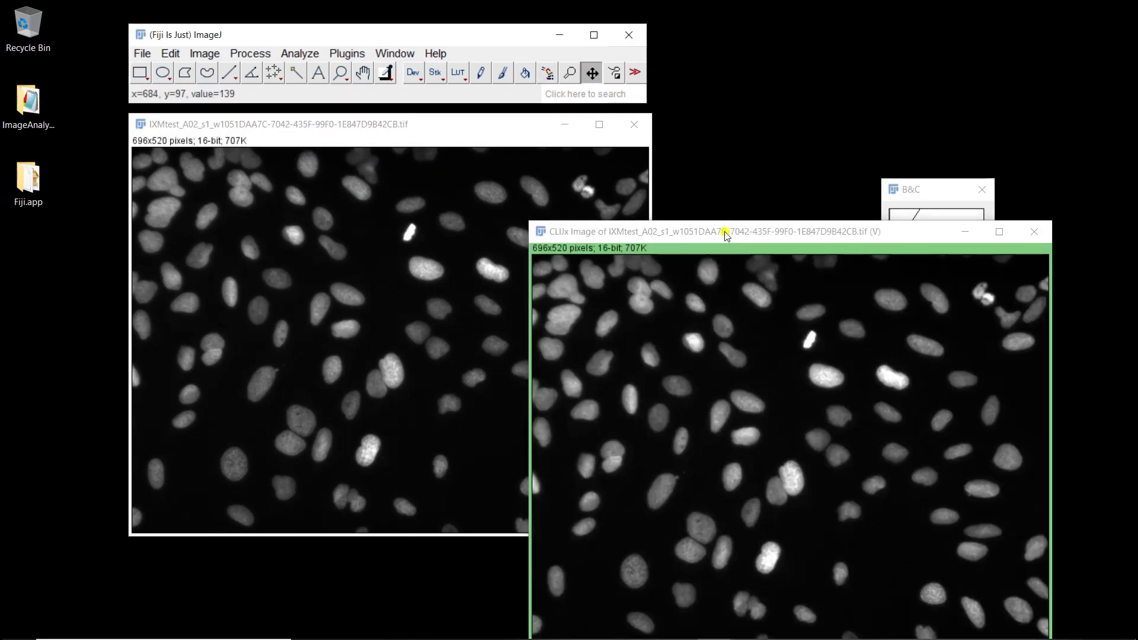
drag(722, 230, 309, 198)
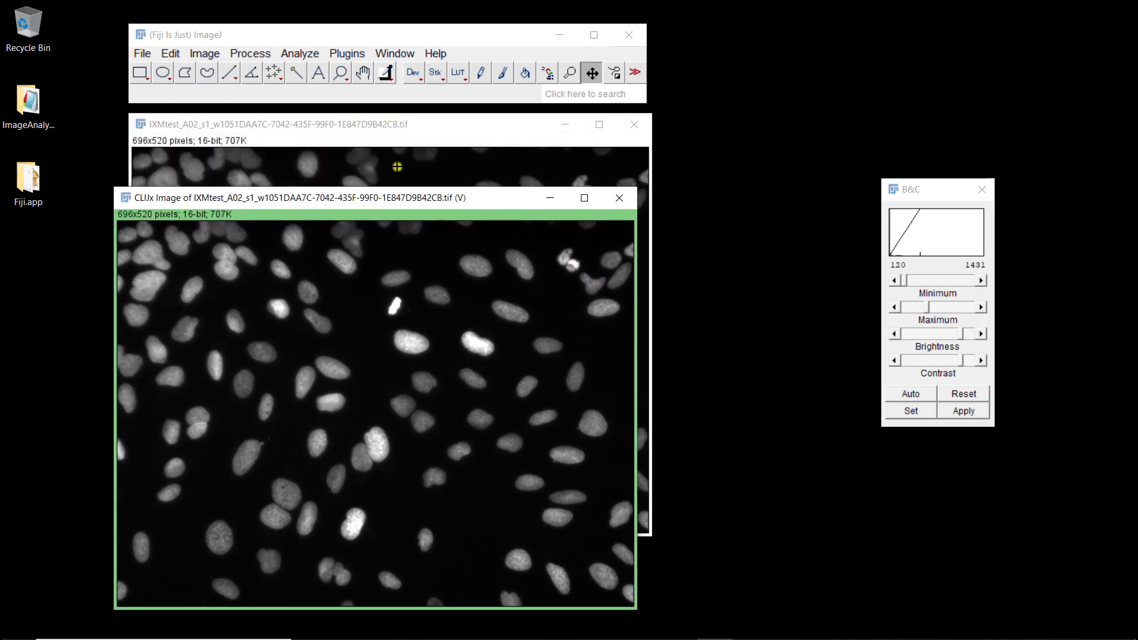
drag(412, 198, 385, 127)
key(minus)
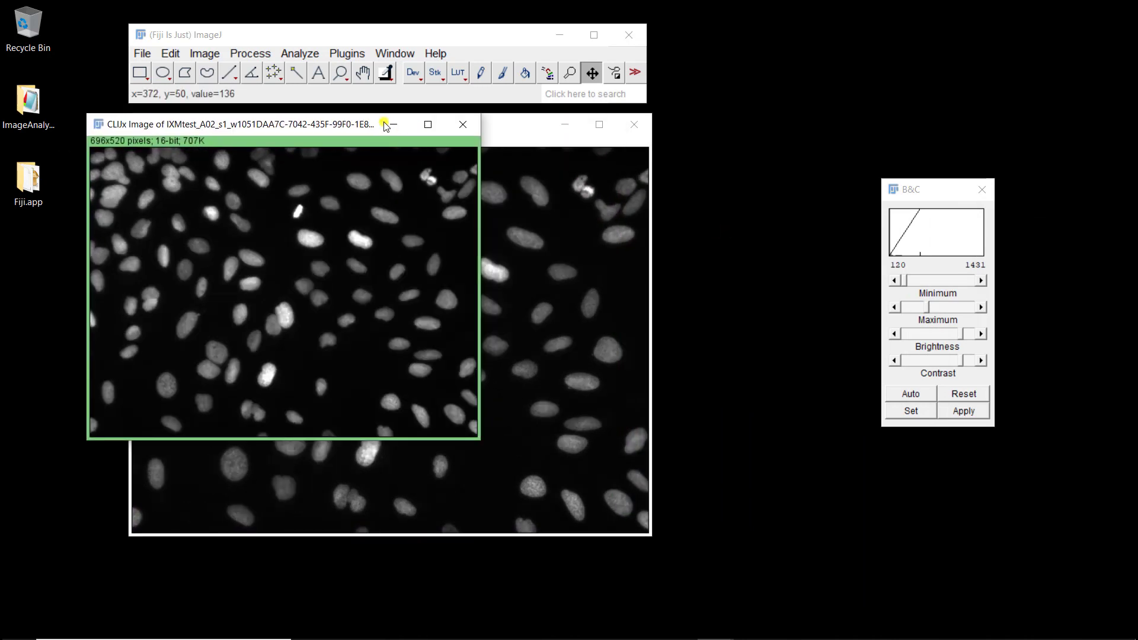
key(minus)
drag(230, 123, 200, 121)
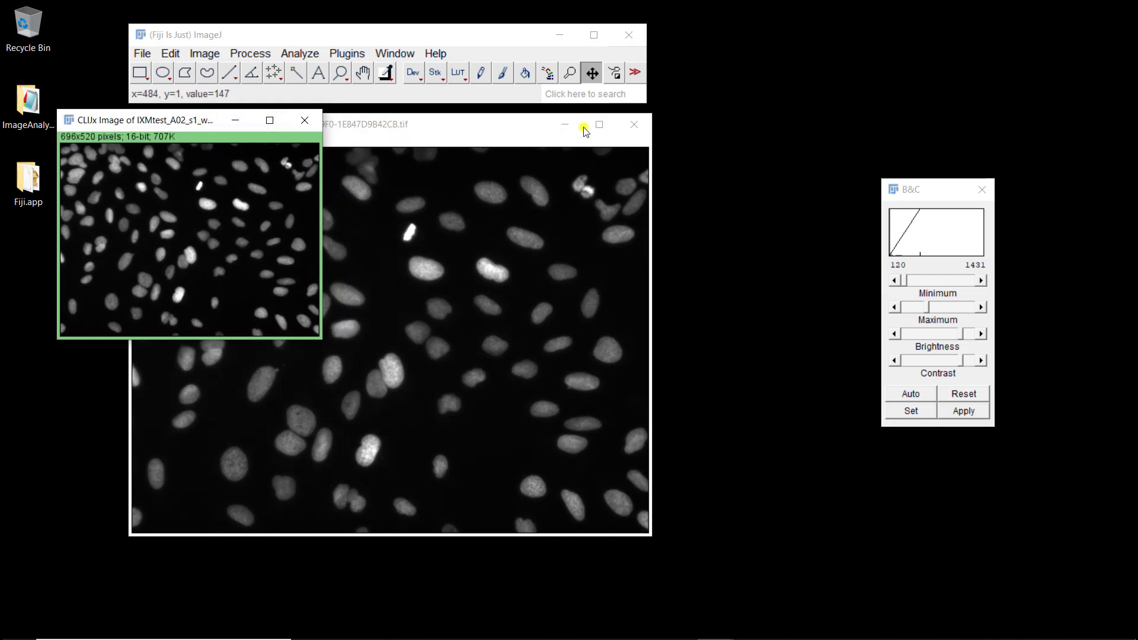
- Minimize the original image, park Brightness/Contrast top right, and reselect the CLIJx image
click(565, 125)
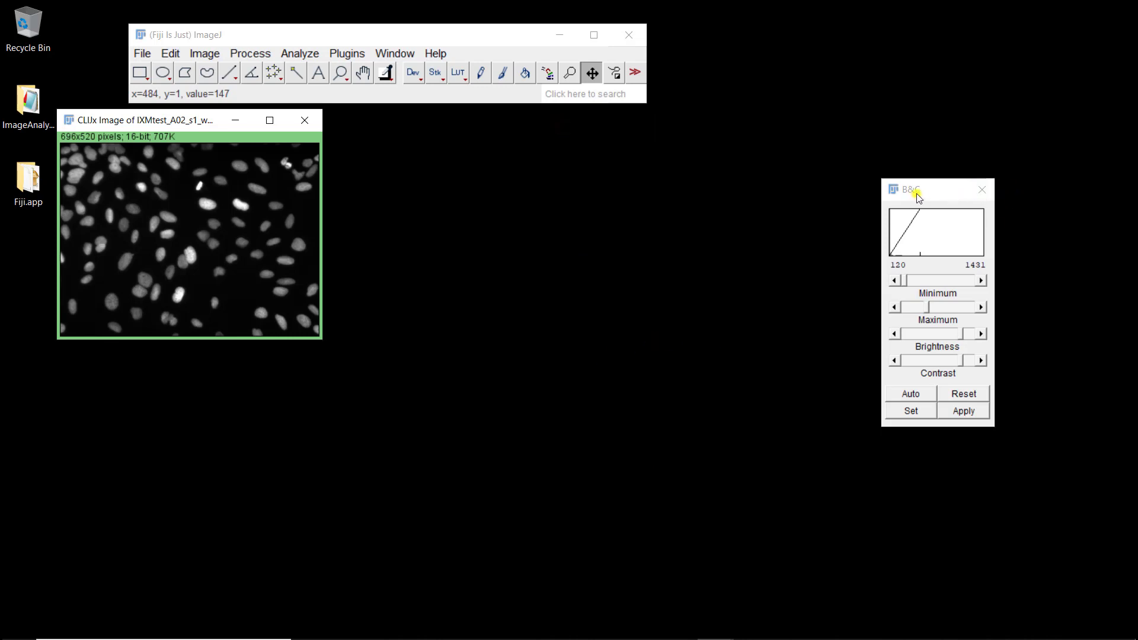
drag(917, 193, 1024, 54)
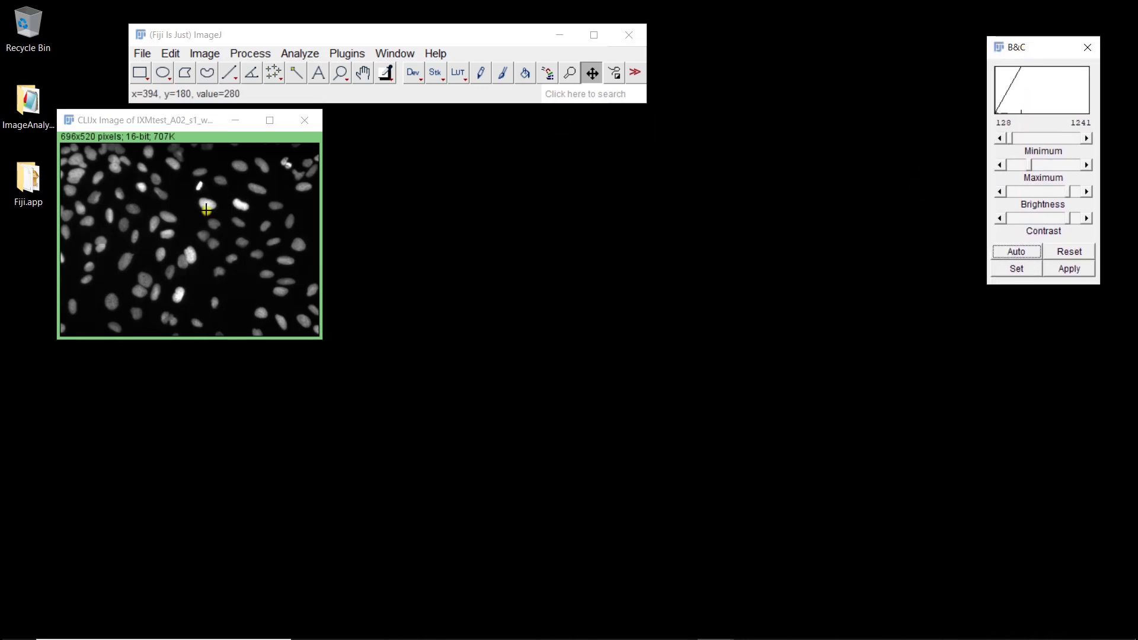
click(207, 210)
- Apply Gaussian Blur2D (CLIJ2), sigma 2, and place the 50%-zoomed result beside the CLIJx image
right_click(206, 209)
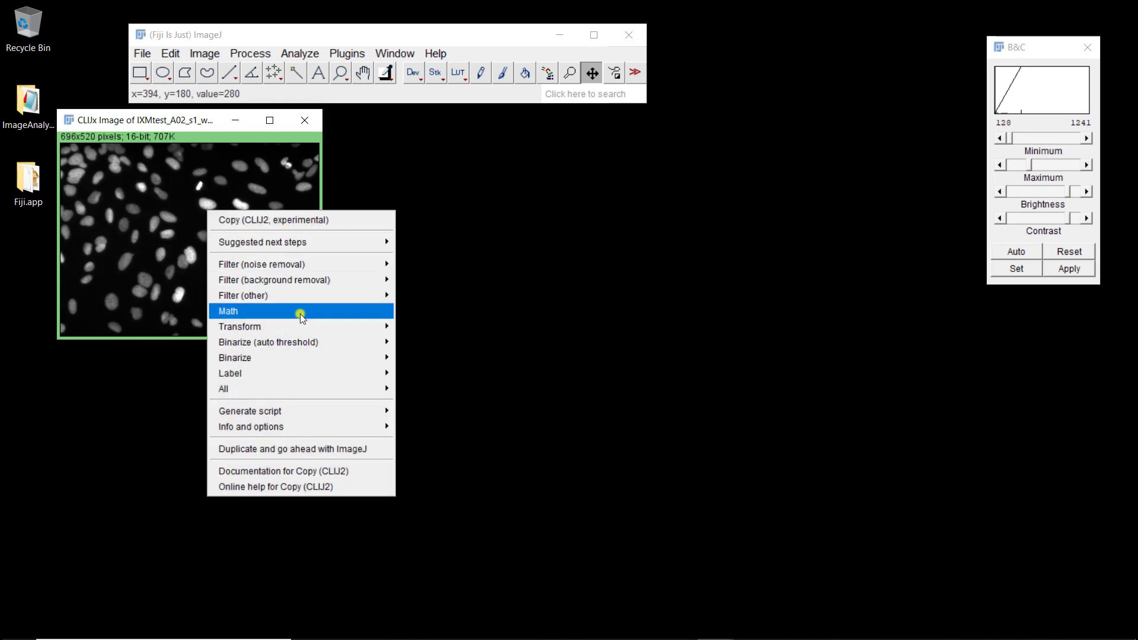
mouse_move(294, 247)
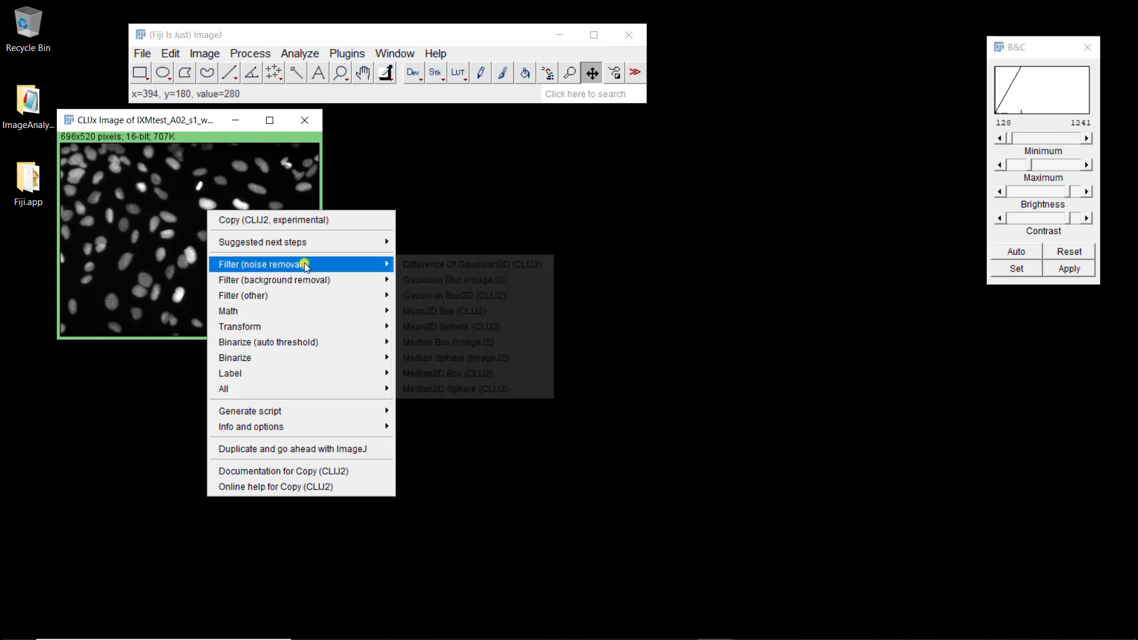
mouse_move(304, 261)
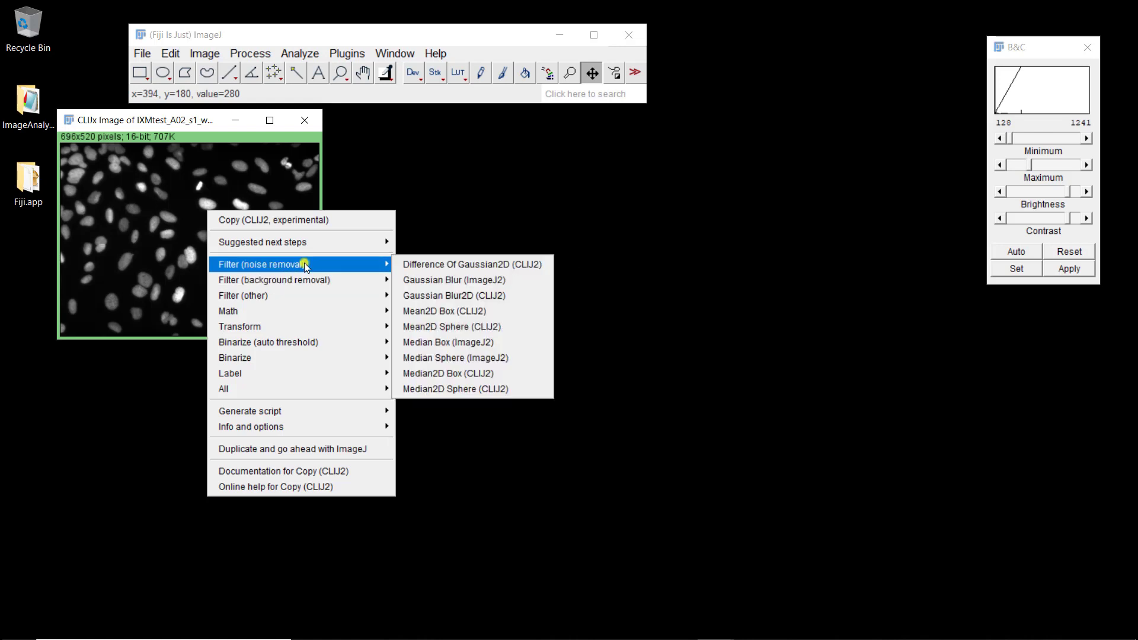
click(425, 295)
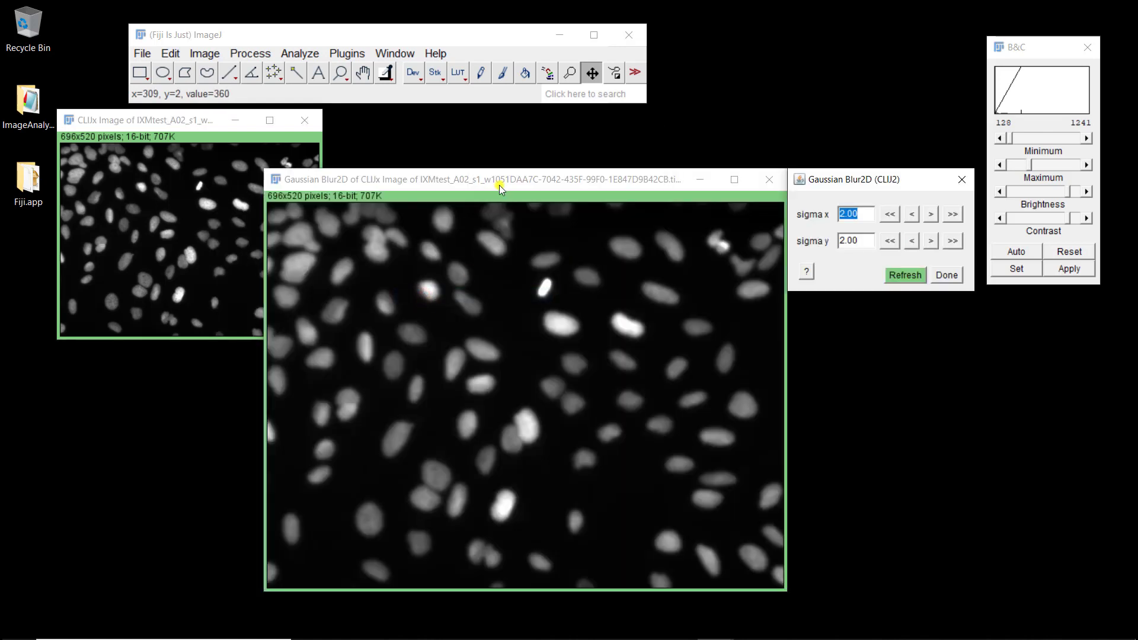
click(489, 182)
key(minus)
key(minus)
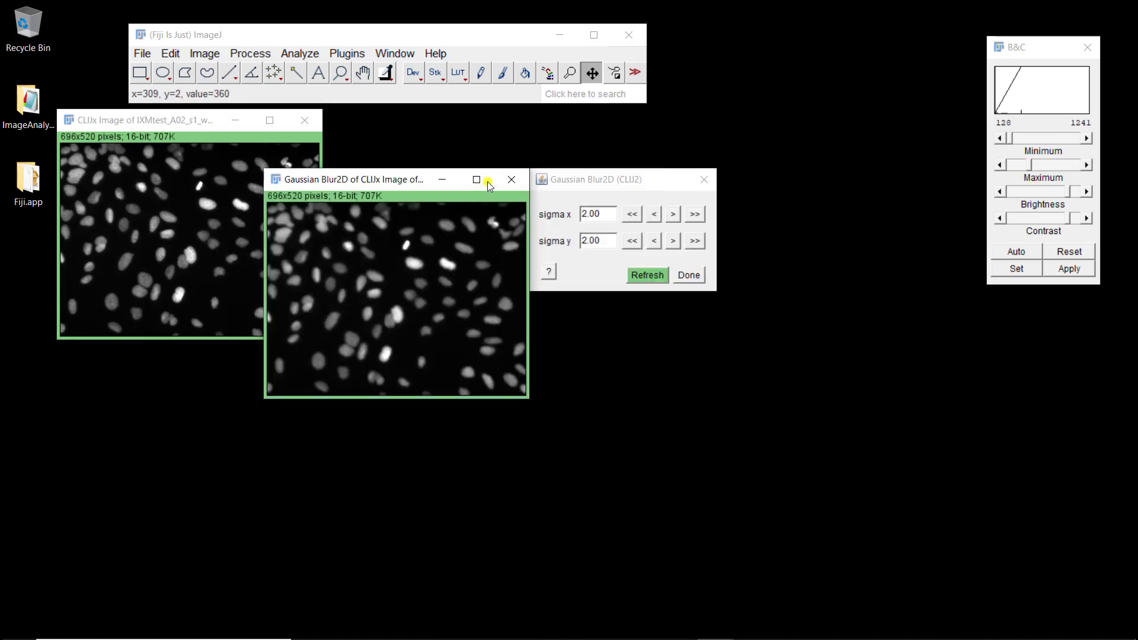
drag(393, 180, 457, 121)
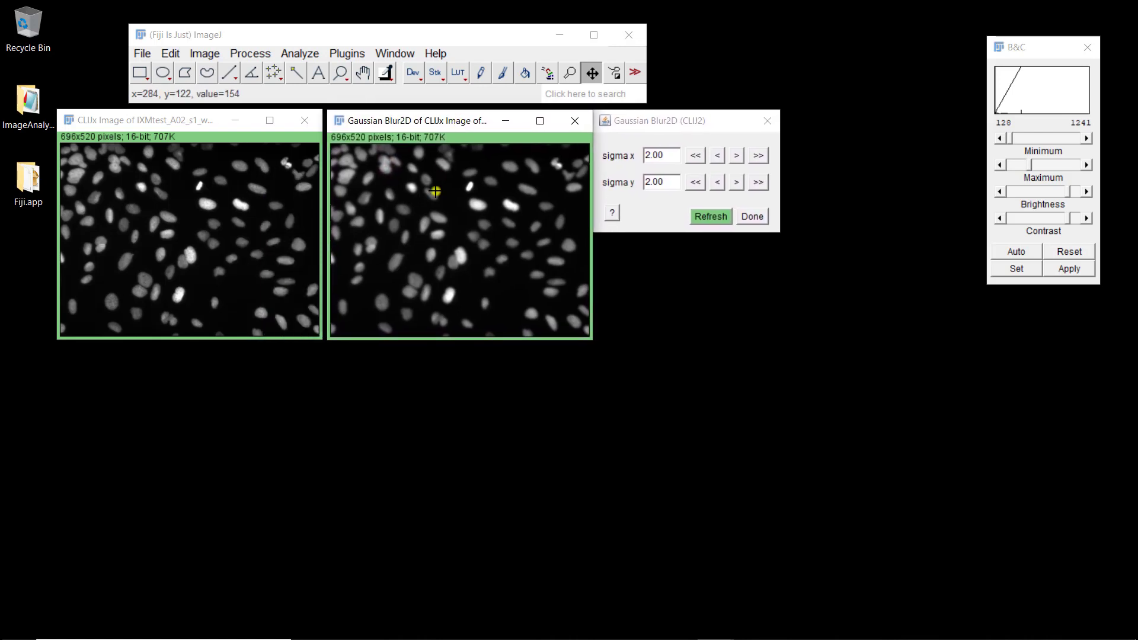
- Add an Automatic Threshold step to the blurred image and move its zoomed-out mask down-right
right_click(417, 217)
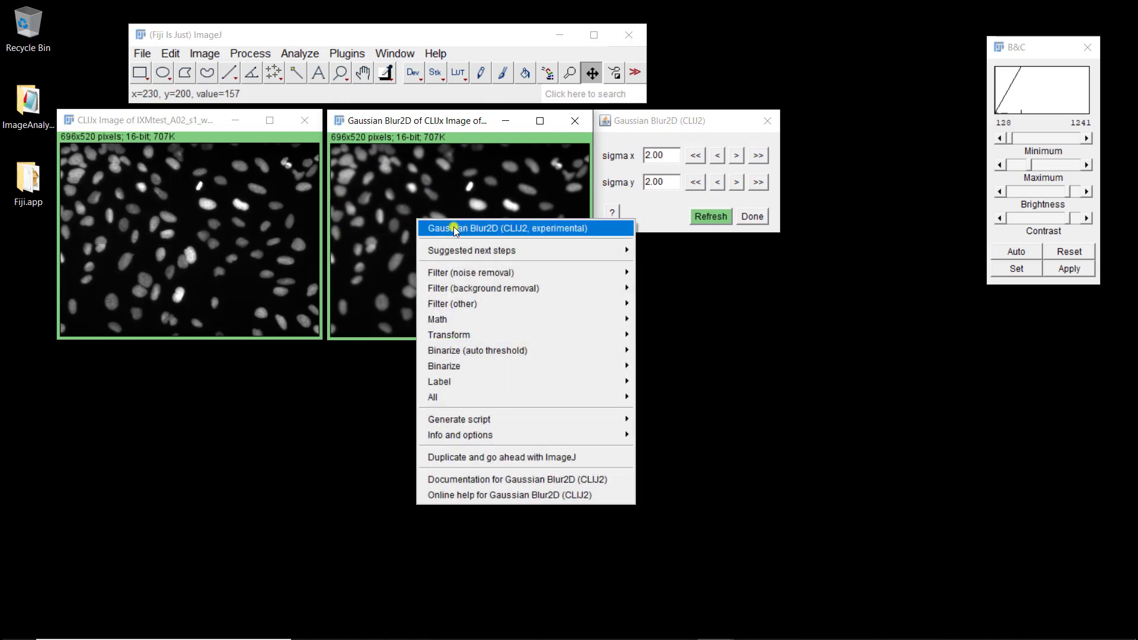
mouse_move(512, 350)
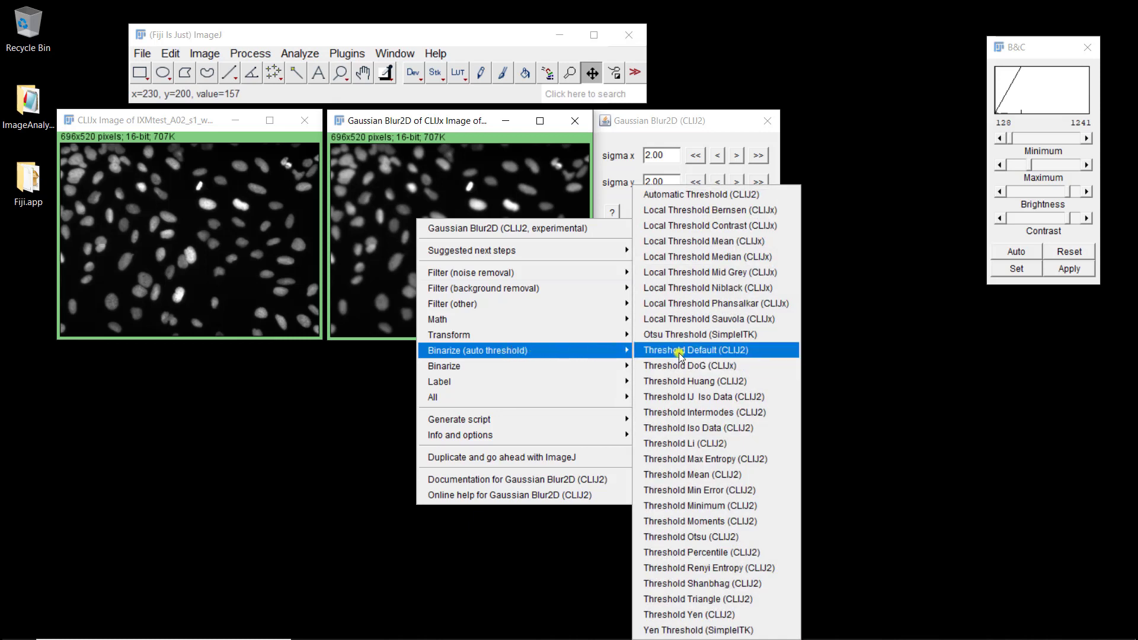
click(692, 200)
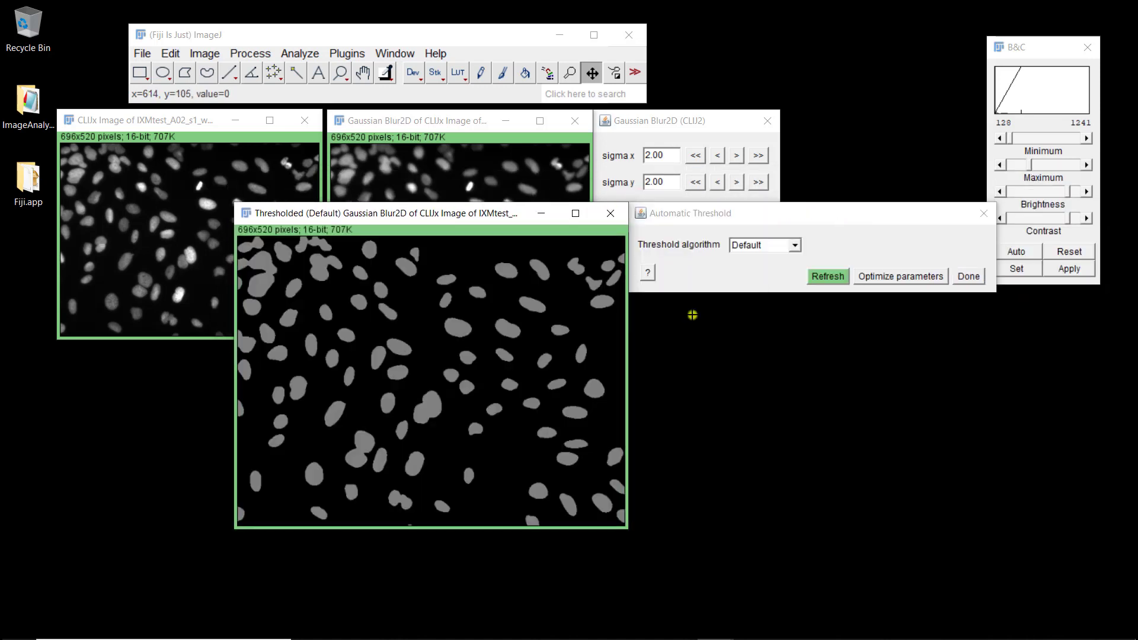
key(minus)
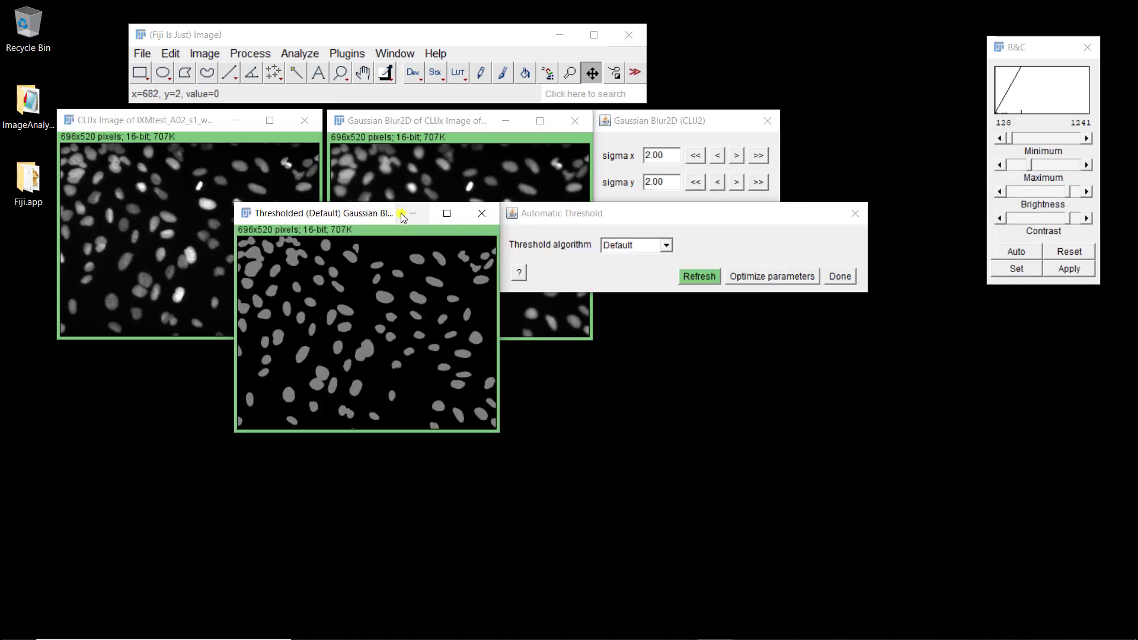
drag(368, 215, 727, 255)
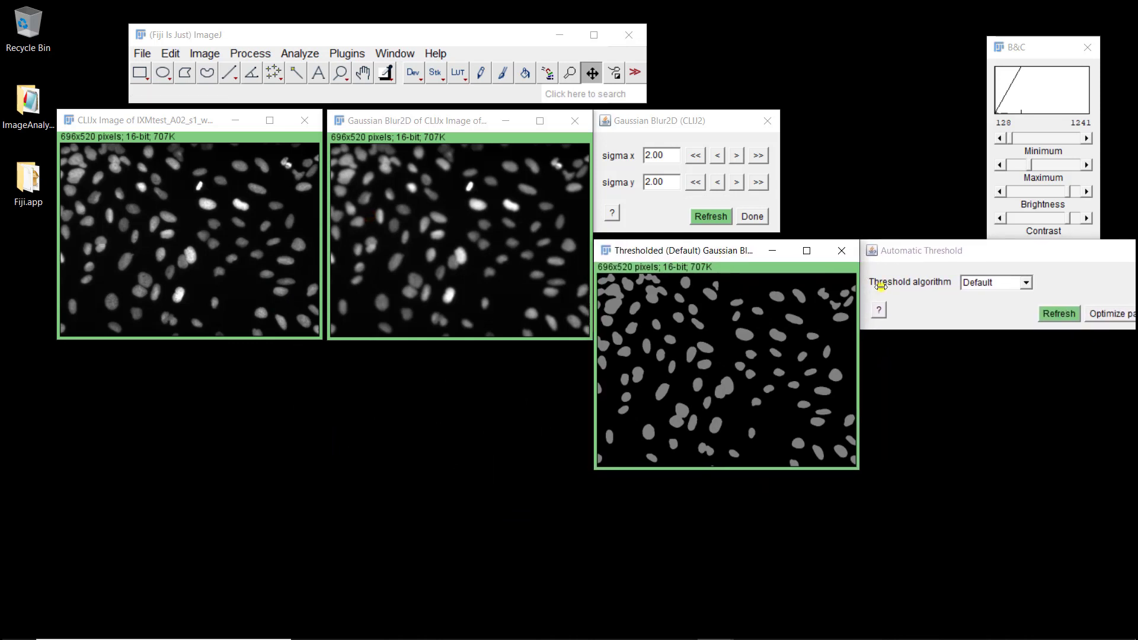
- Compare Huang and Otsu threshold algorithms, settling on Huang
click(1026, 282)
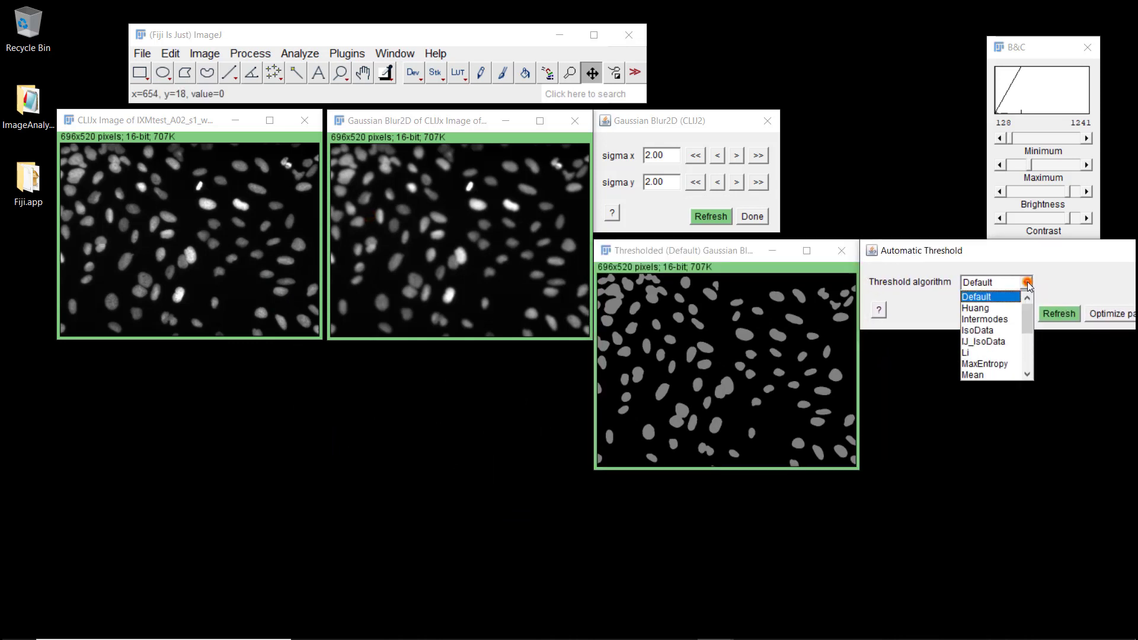
click(984, 308)
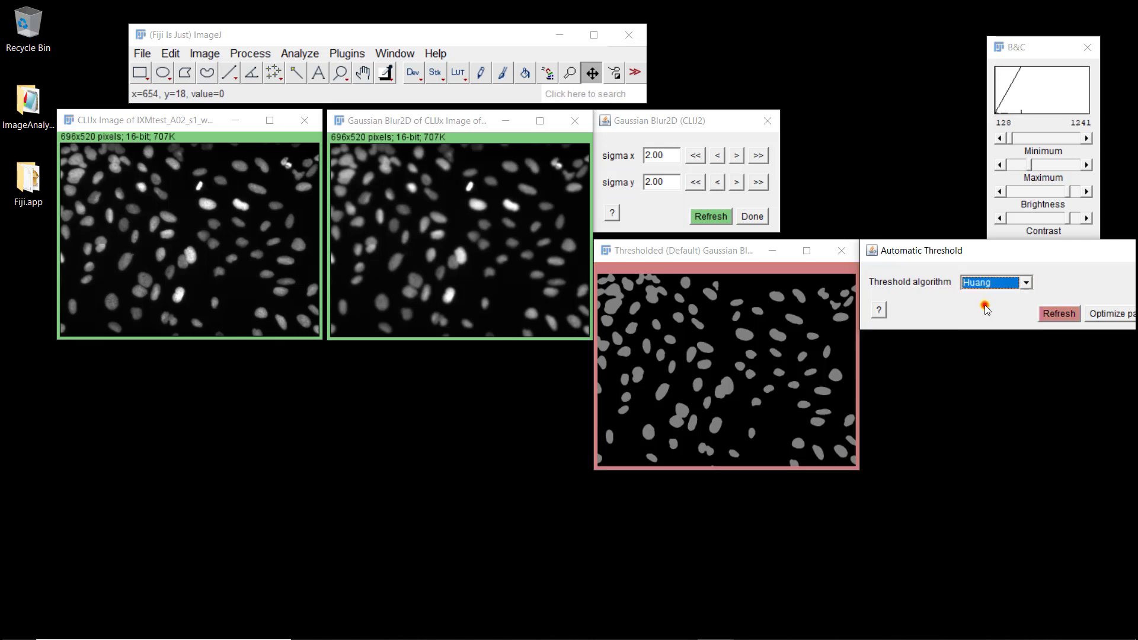
click(1025, 284)
scroll(987, 356, down, 2)
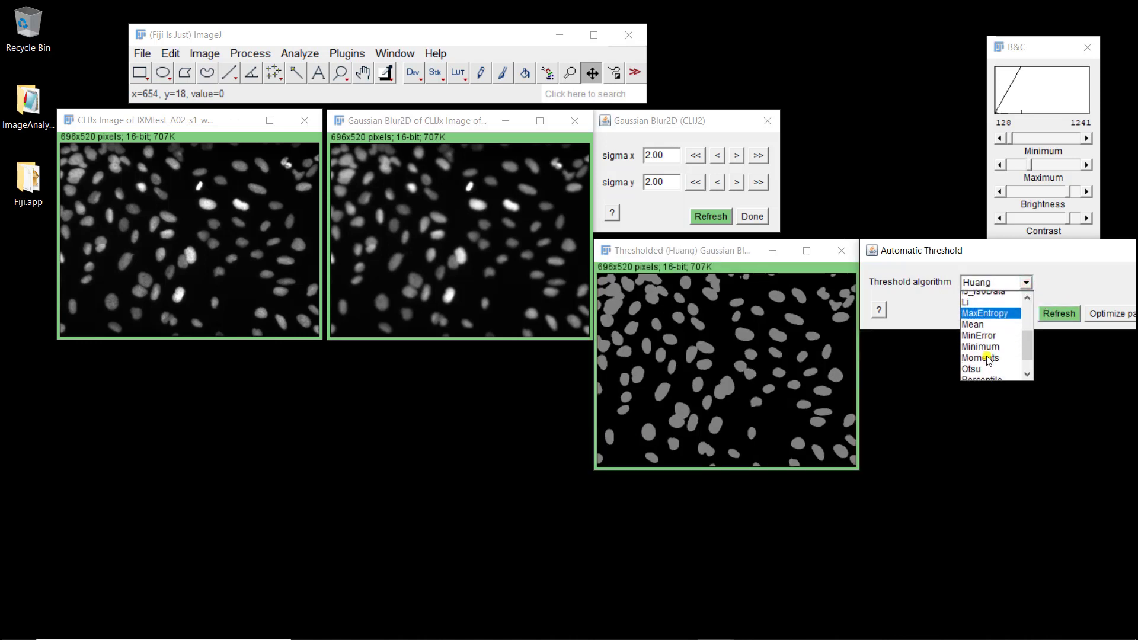
scroll(988, 359, down, 1)
click(984, 344)
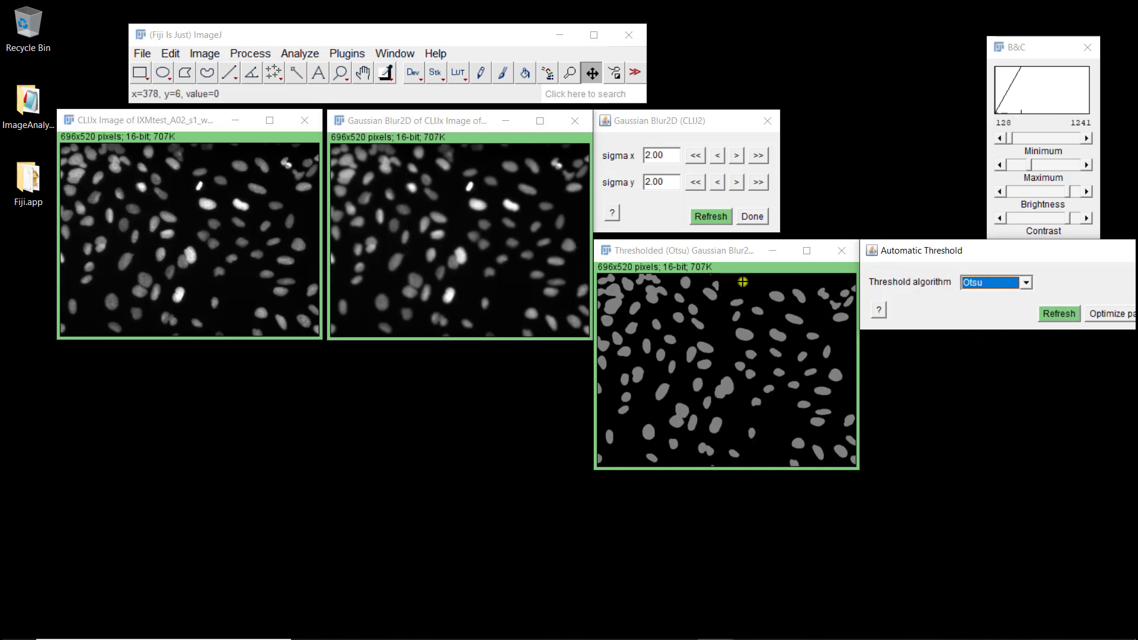
click(1020, 283)
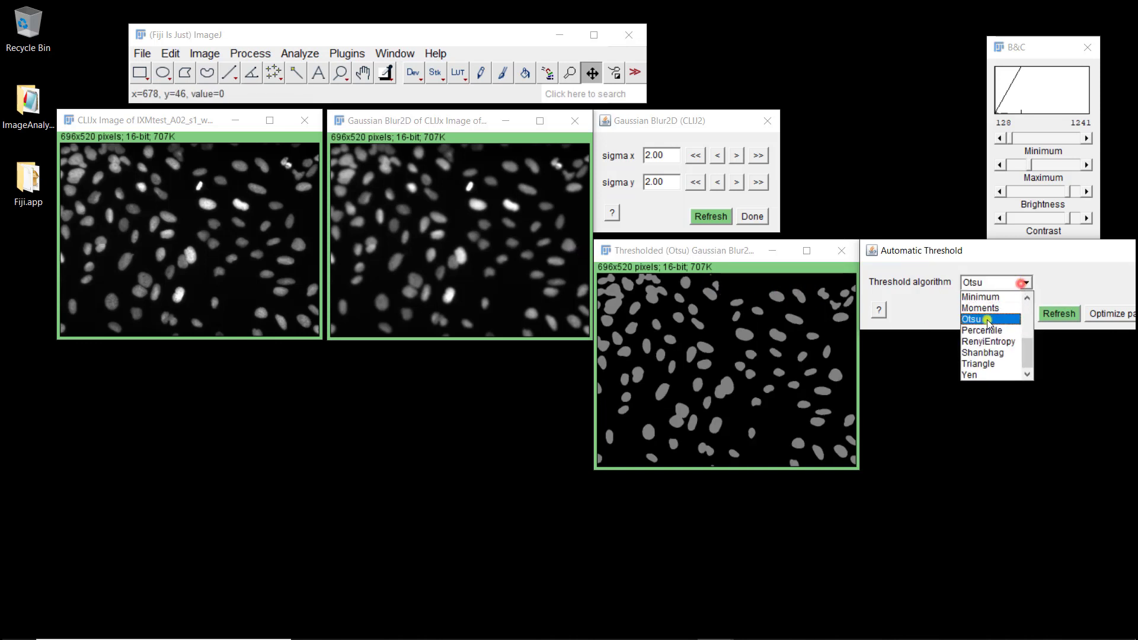
scroll(987, 320, up, 3)
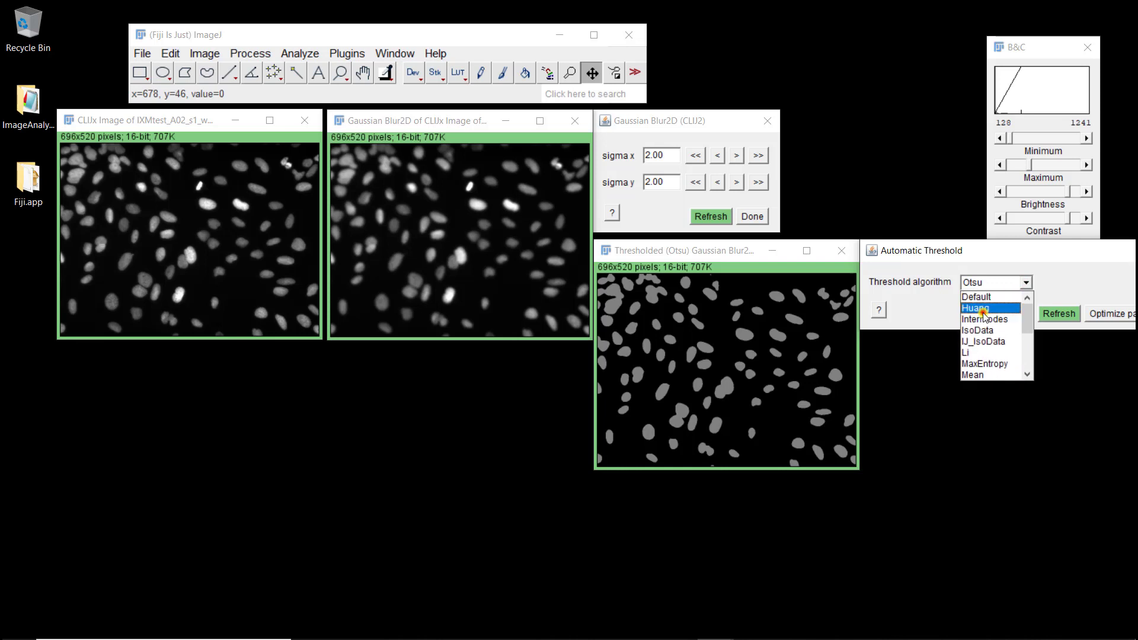
click(982, 311)
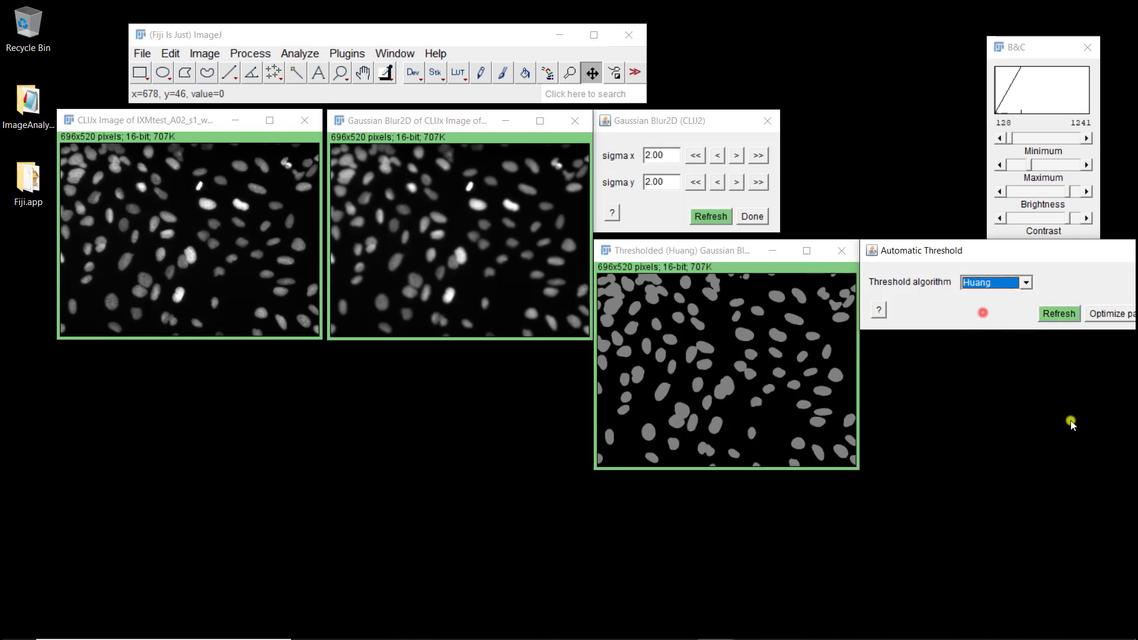
- Apply MorpholibJ Fill Holes from Binary processing to the Huang-thresholded nuclei mask
right_click(710, 354)
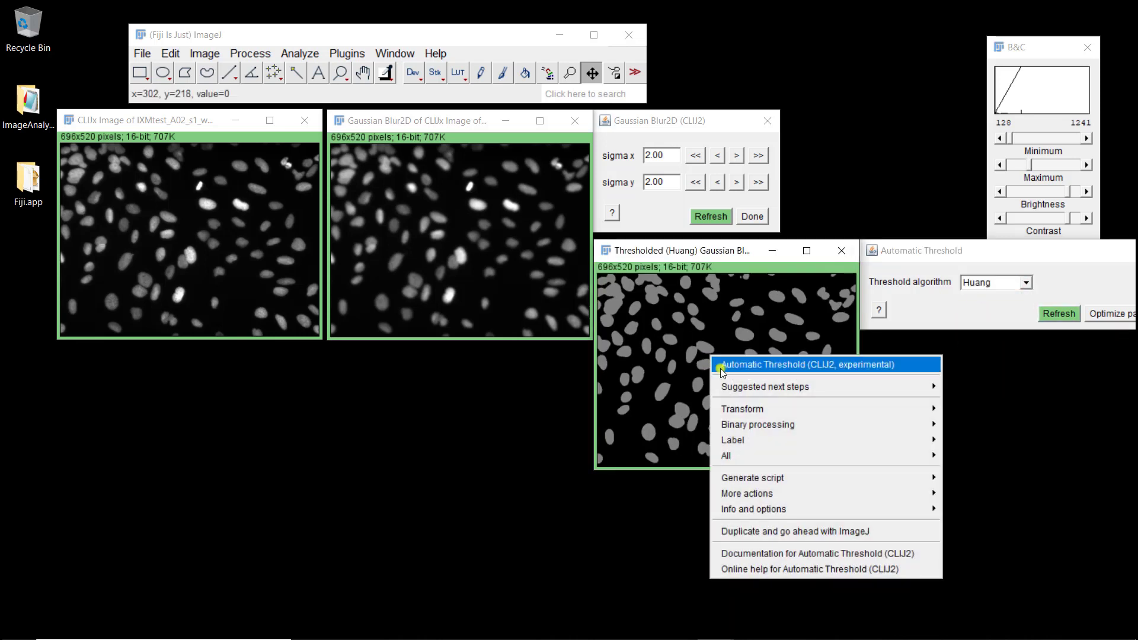
mouse_move(721, 423)
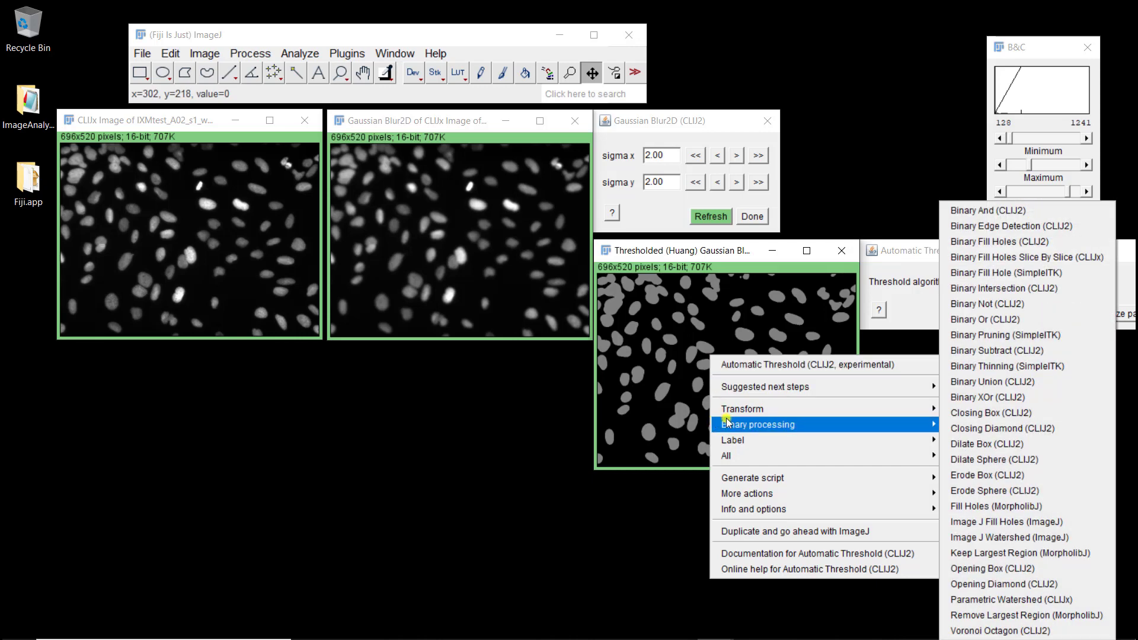
mouse_move(763, 424)
click(975, 508)
- Shrink the Fill Holes result to half size and place it below the original image
drag(941, 307, 302, 178)
key(minus)
key(minus)
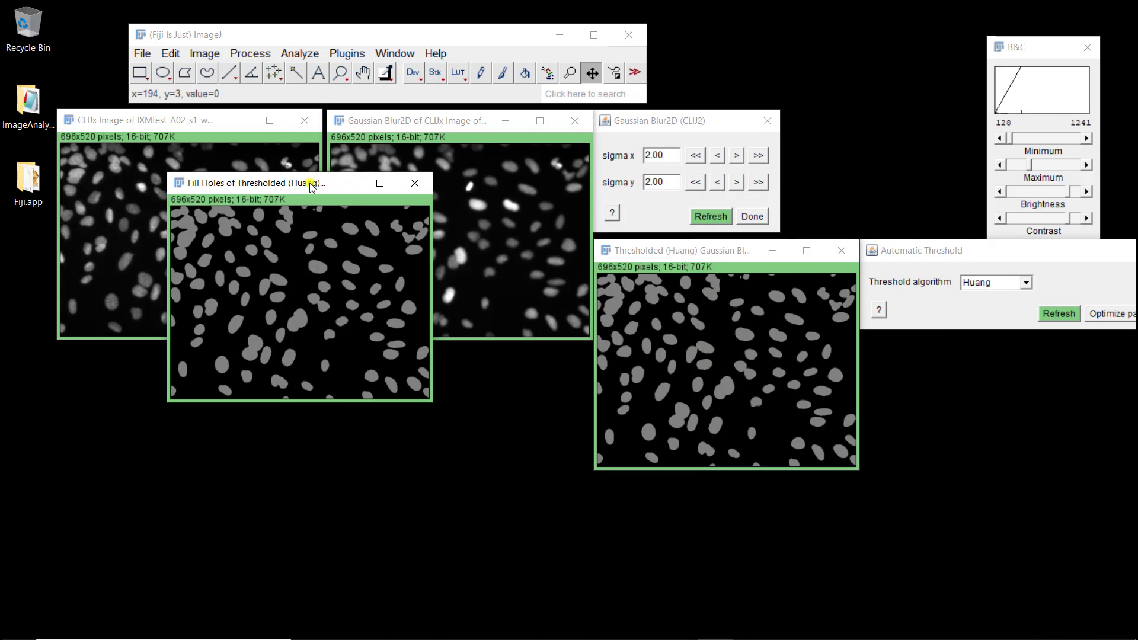
drag(268, 184, 117, 373)
- Apply Image J Watershed from Binary processing to the Fill Holes result
right_click(135, 437)
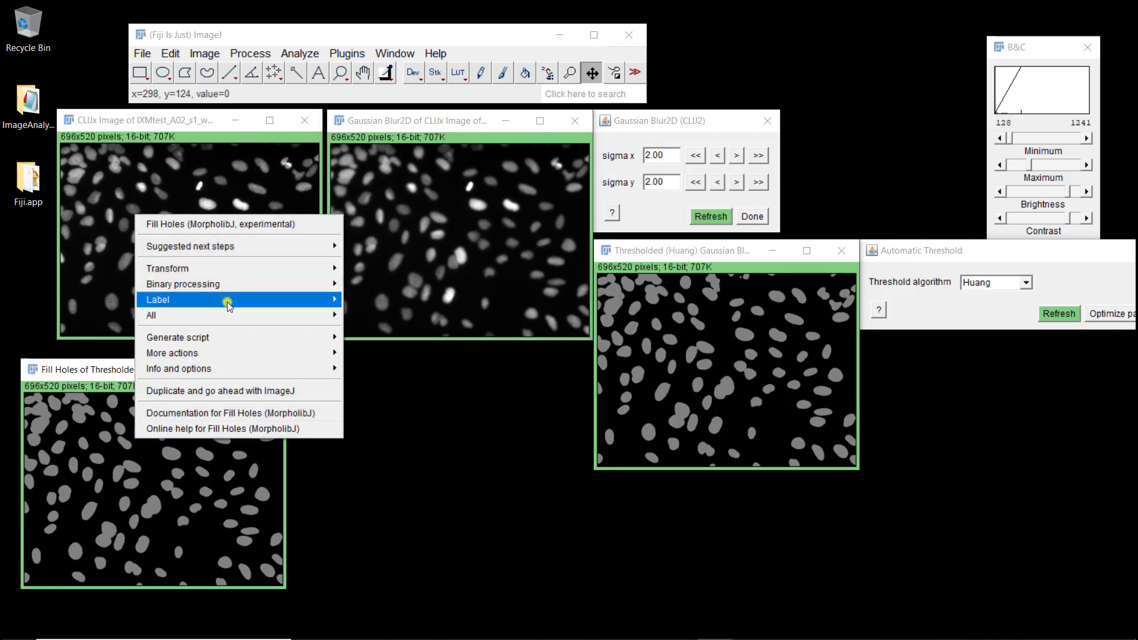
mouse_move(226, 301)
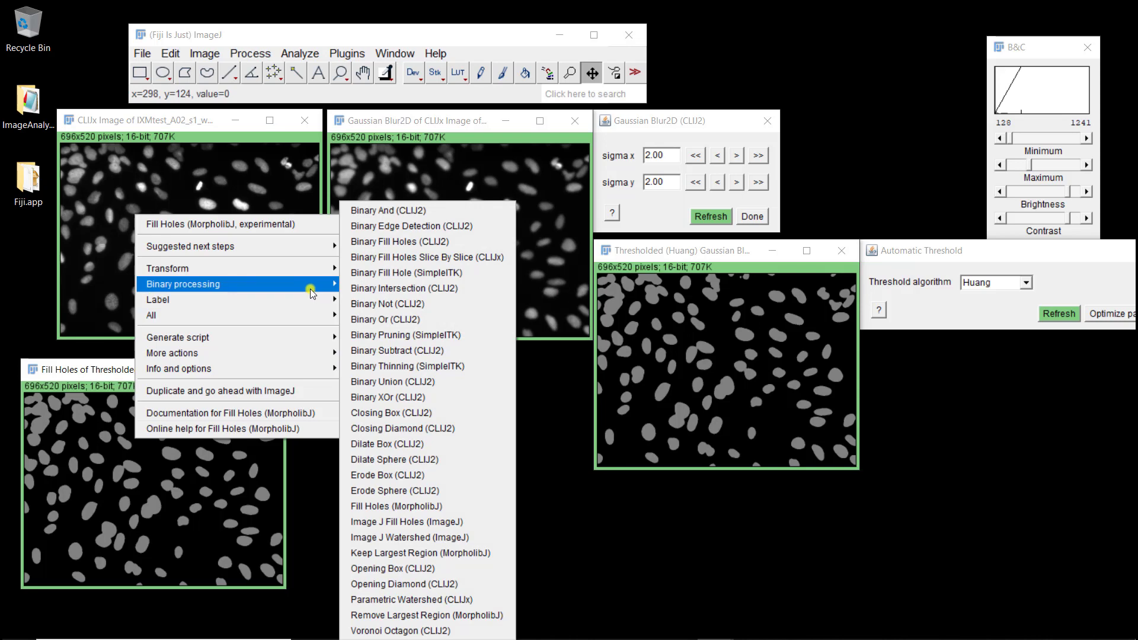
click(368, 536)
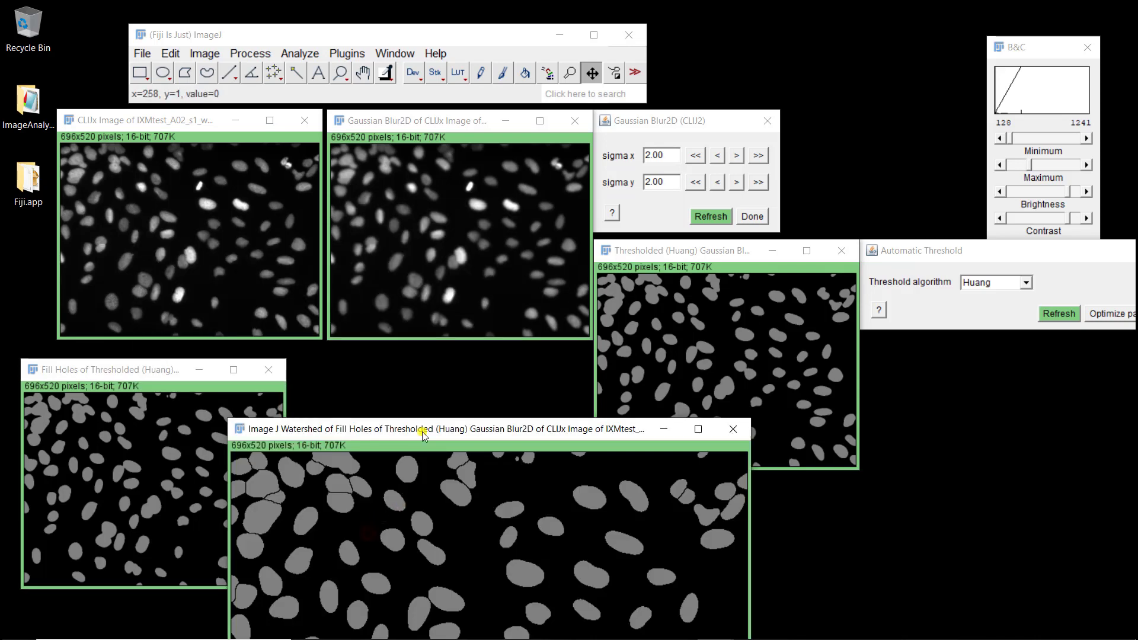
- Zoom out the watershed result and position its window in the lower middle
drag(422, 430, 476, 158)
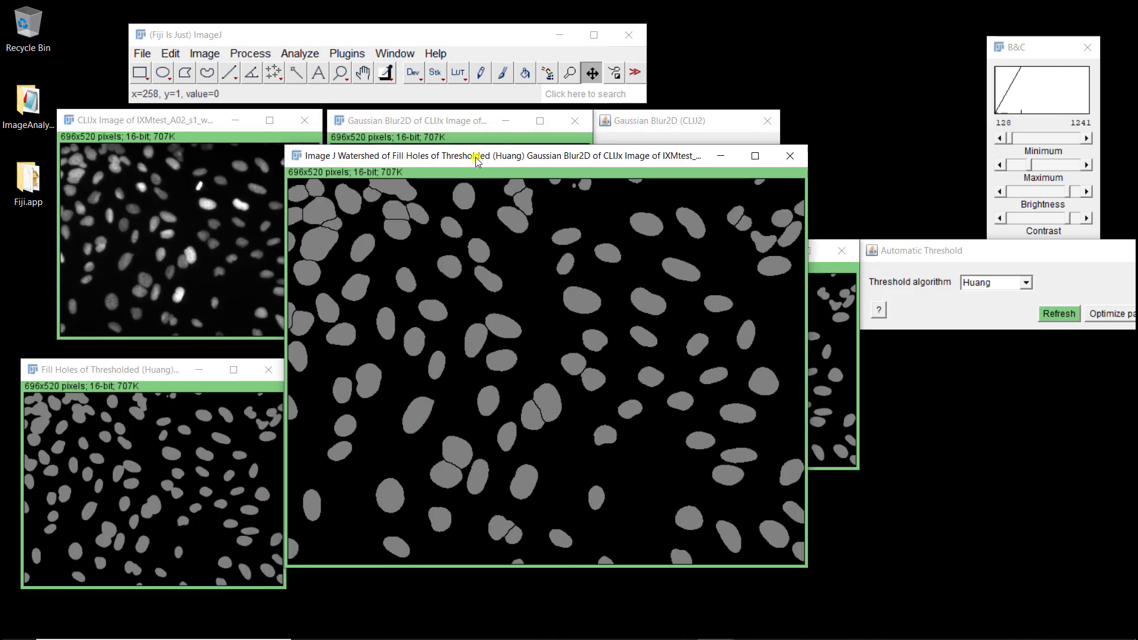
key(minus)
key(minus)
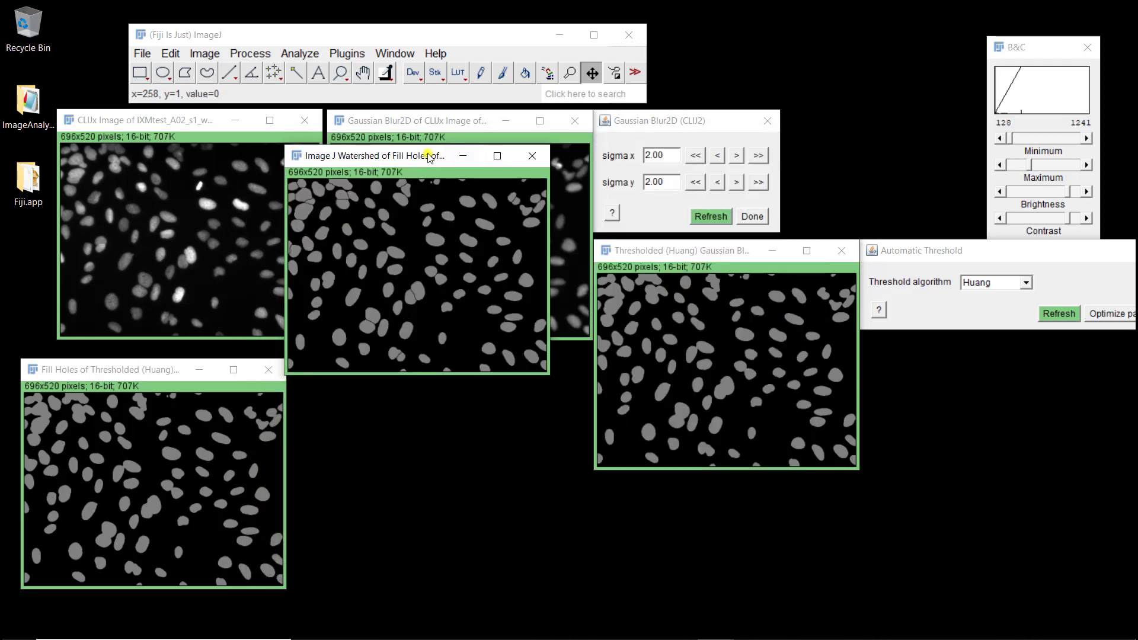
drag(430, 159, 427, 371)
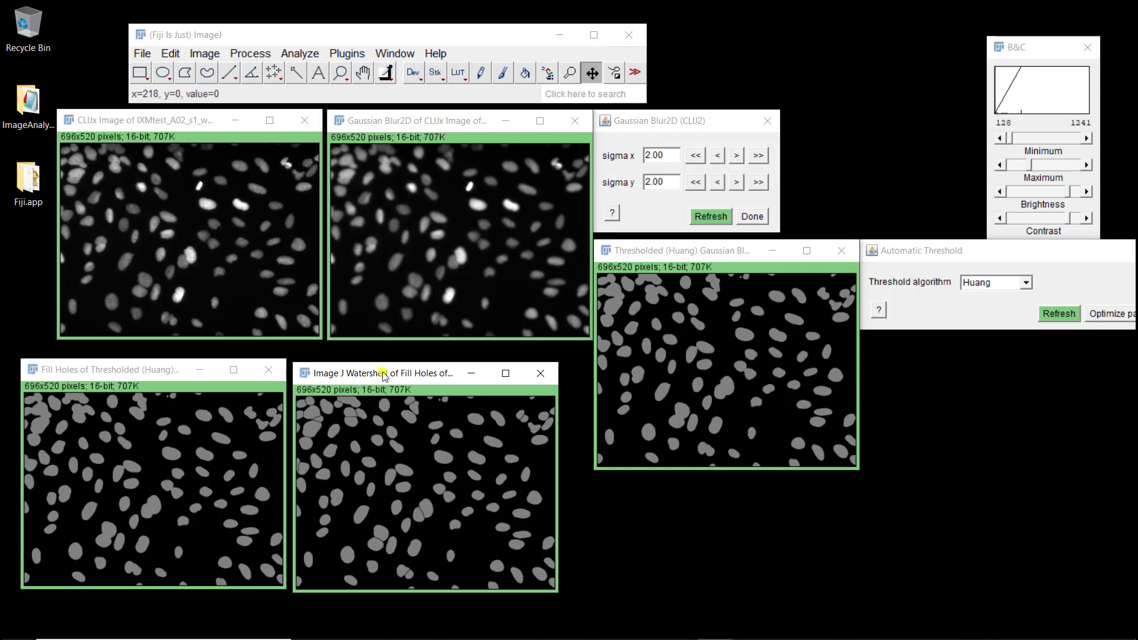
drag(385, 375, 402, 375)
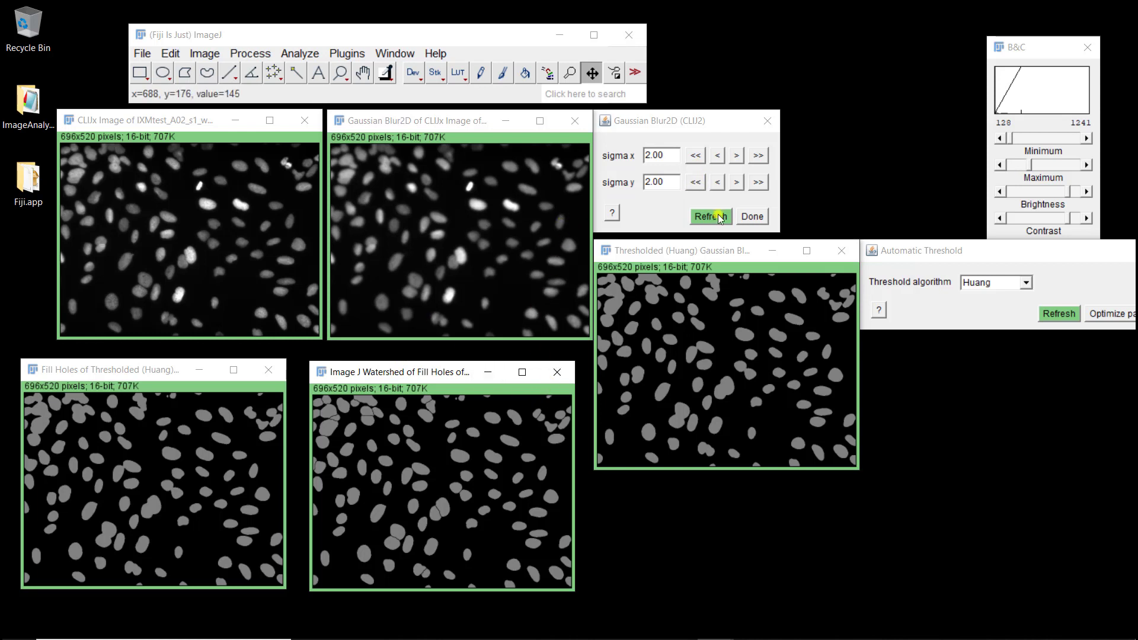
click(736, 157)
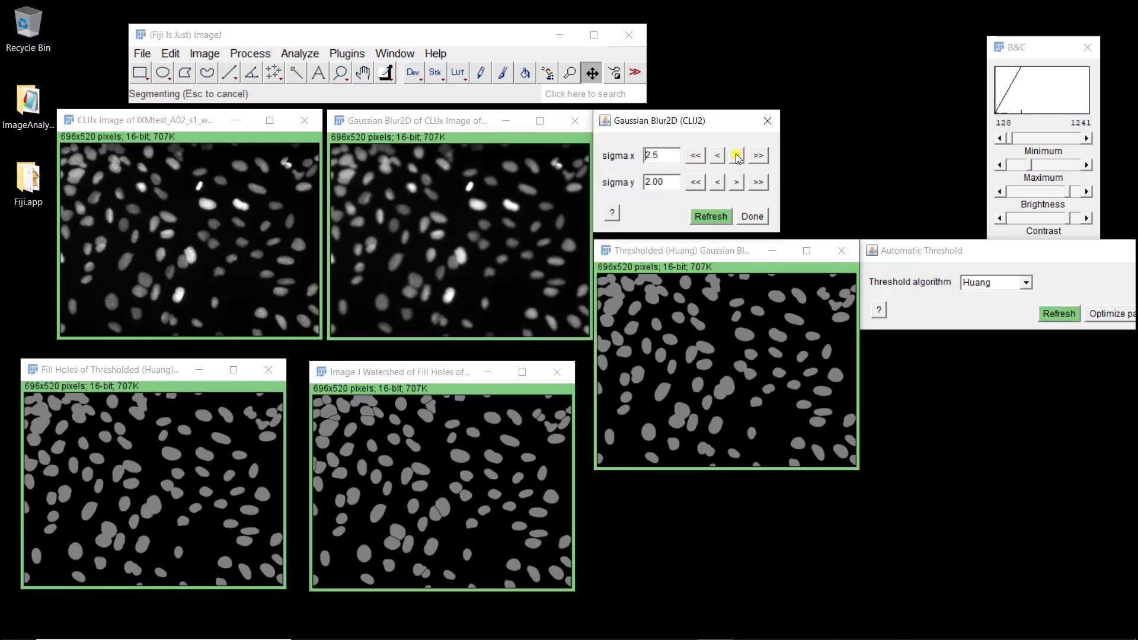
click(736, 157)
click(736, 183)
click(737, 183)
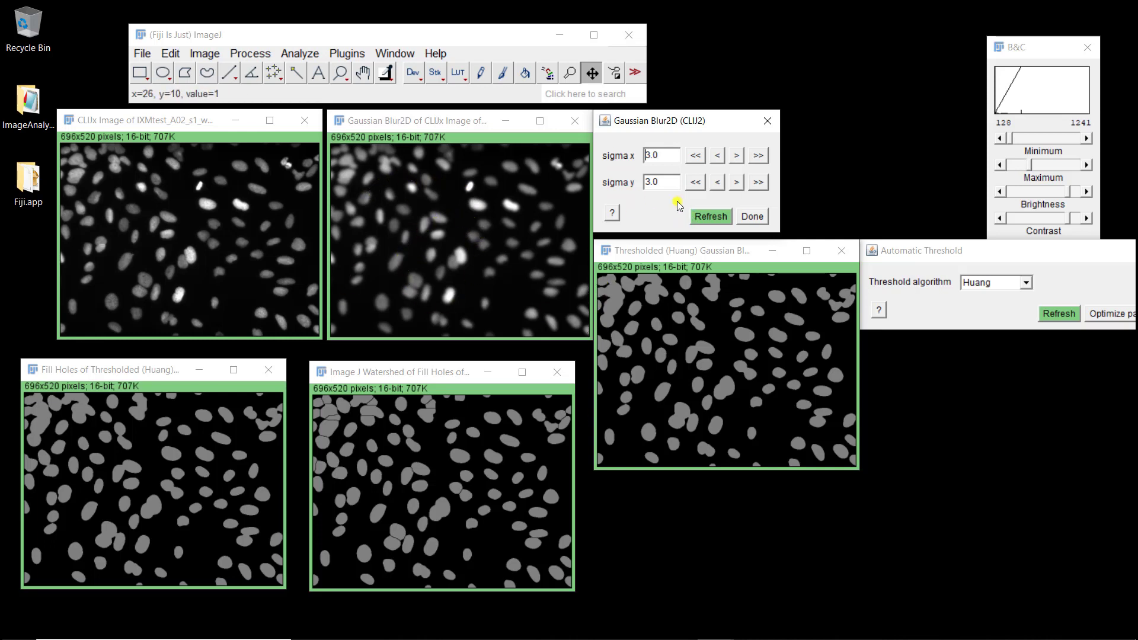
click(716, 155)
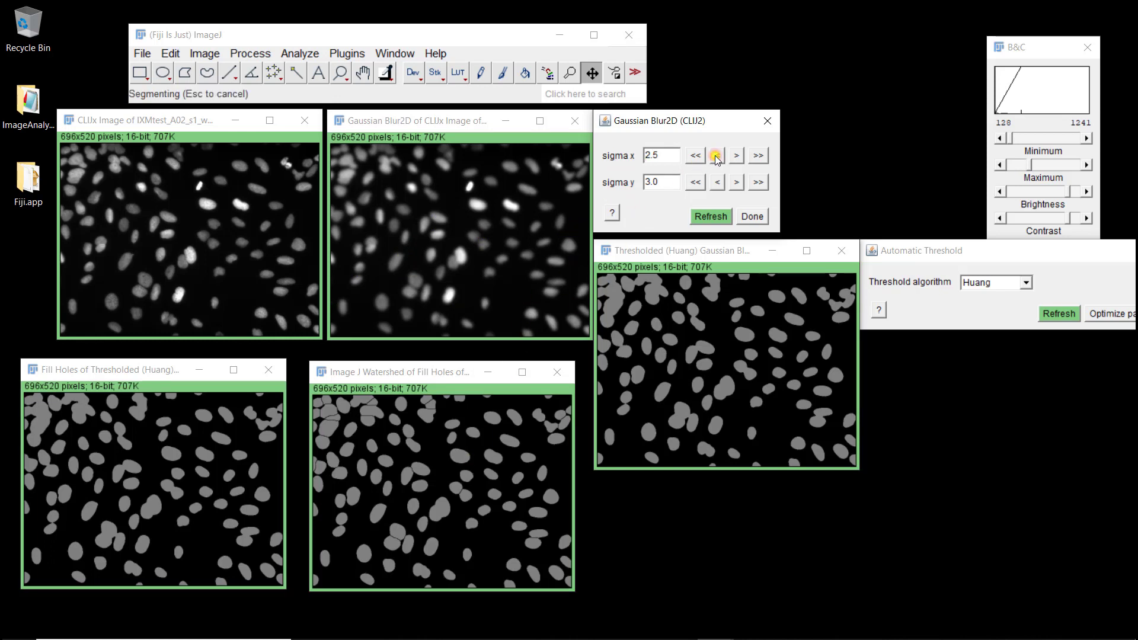
click(716, 156)
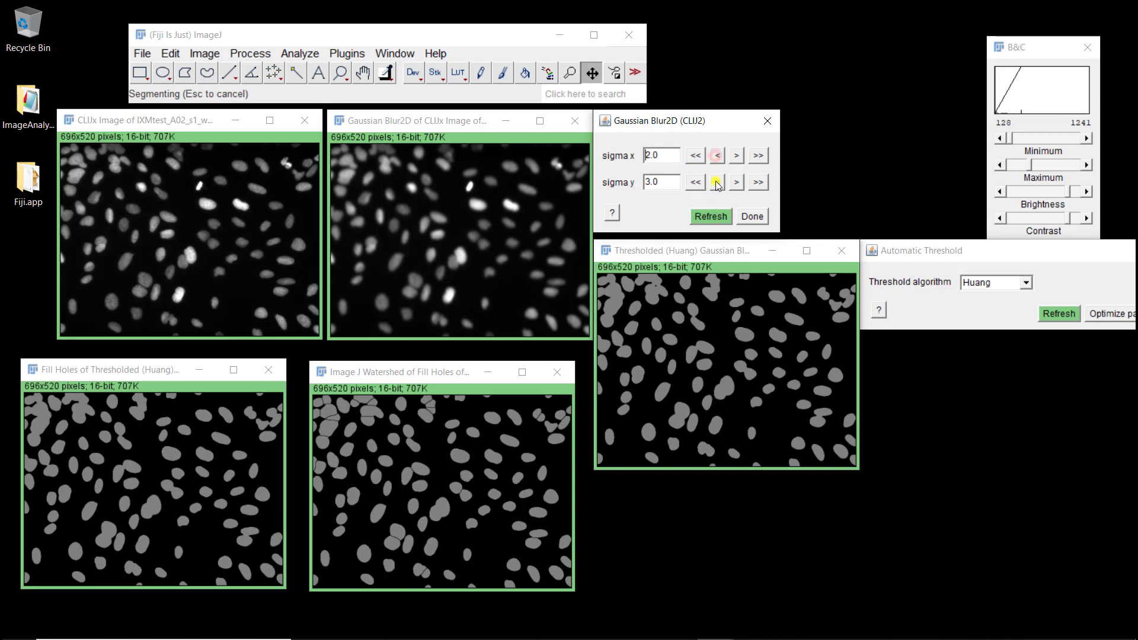
click(717, 183)
click(717, 183)
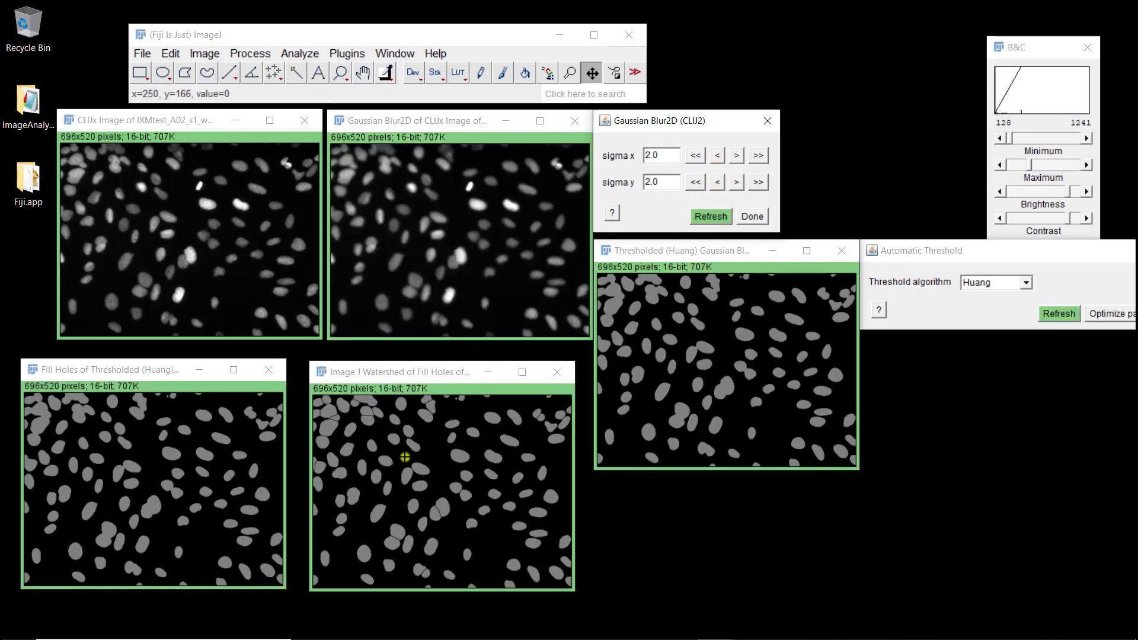
click(714, 183)
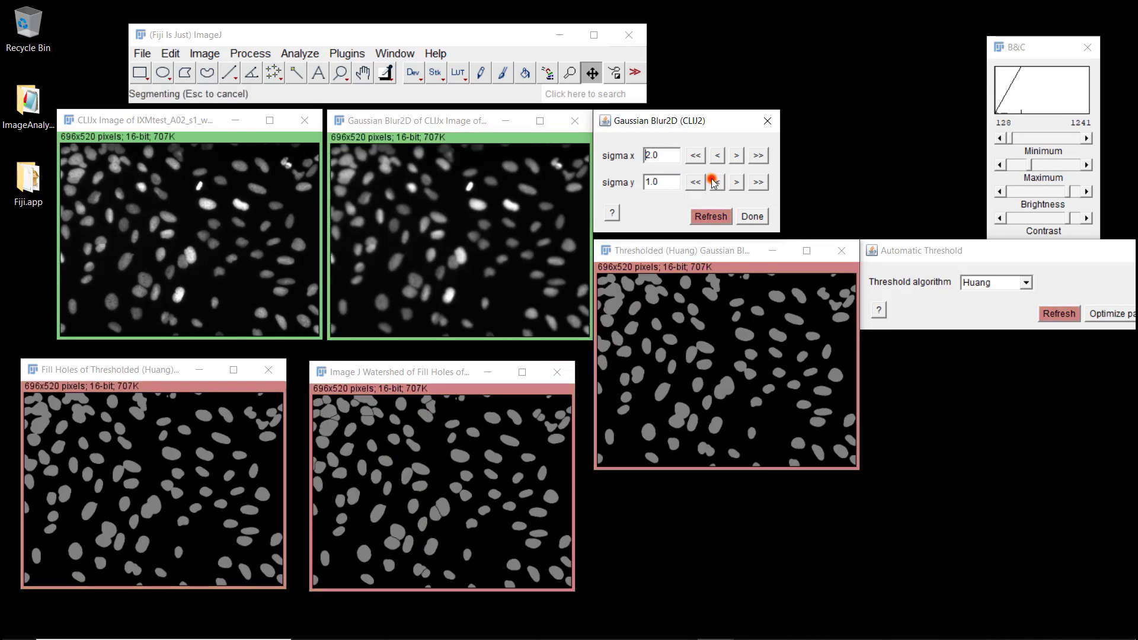
click(716, 157)
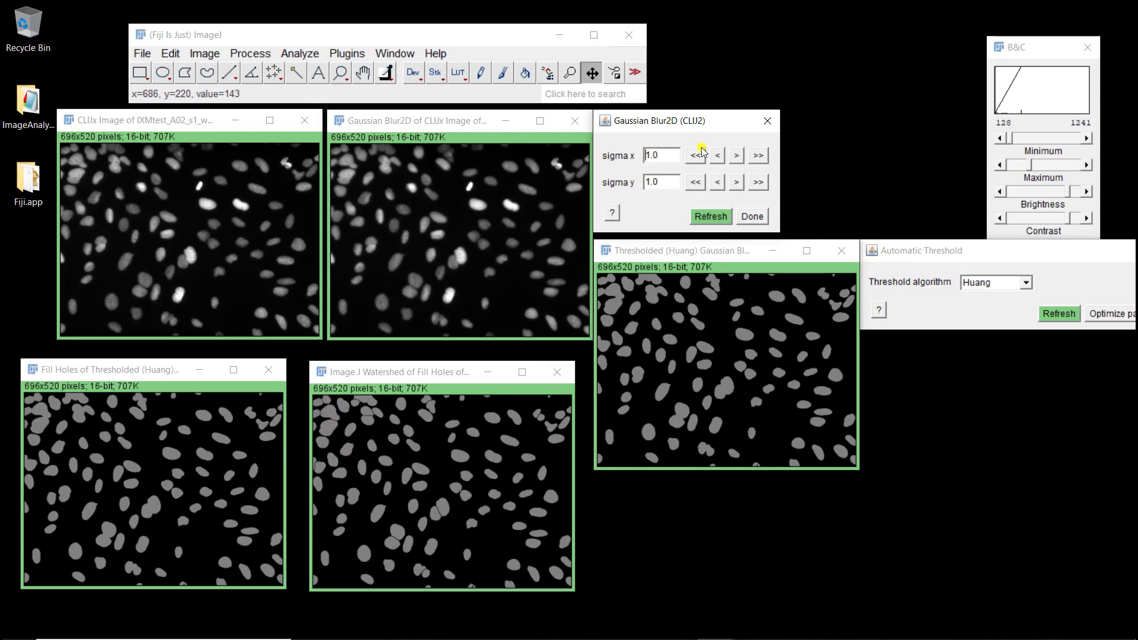
click(736, 157)
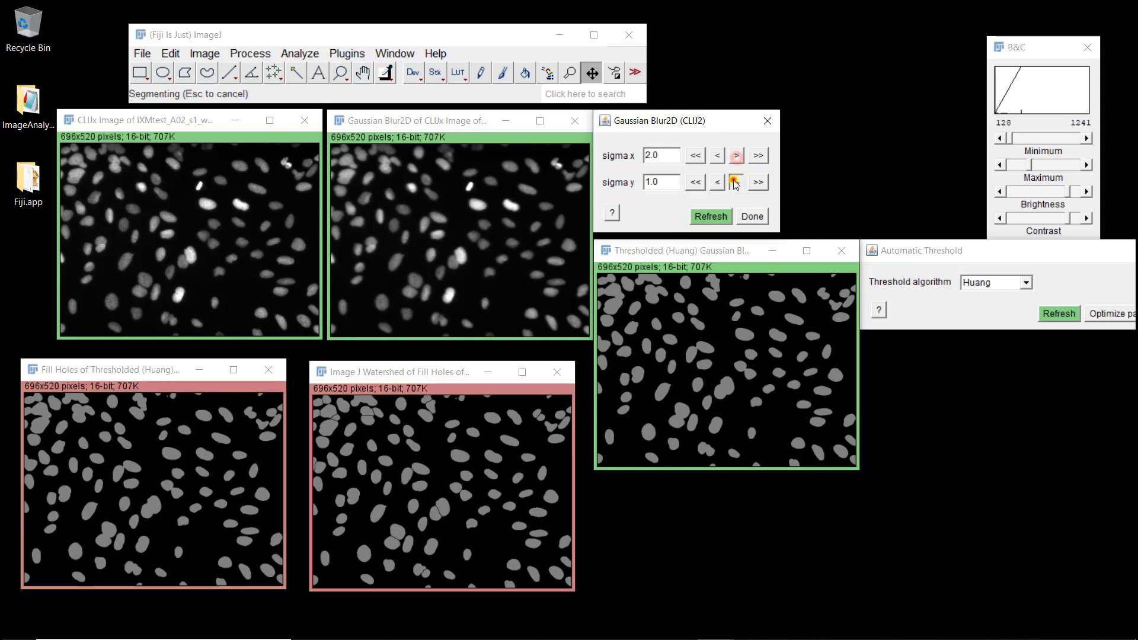
click(735, 181)
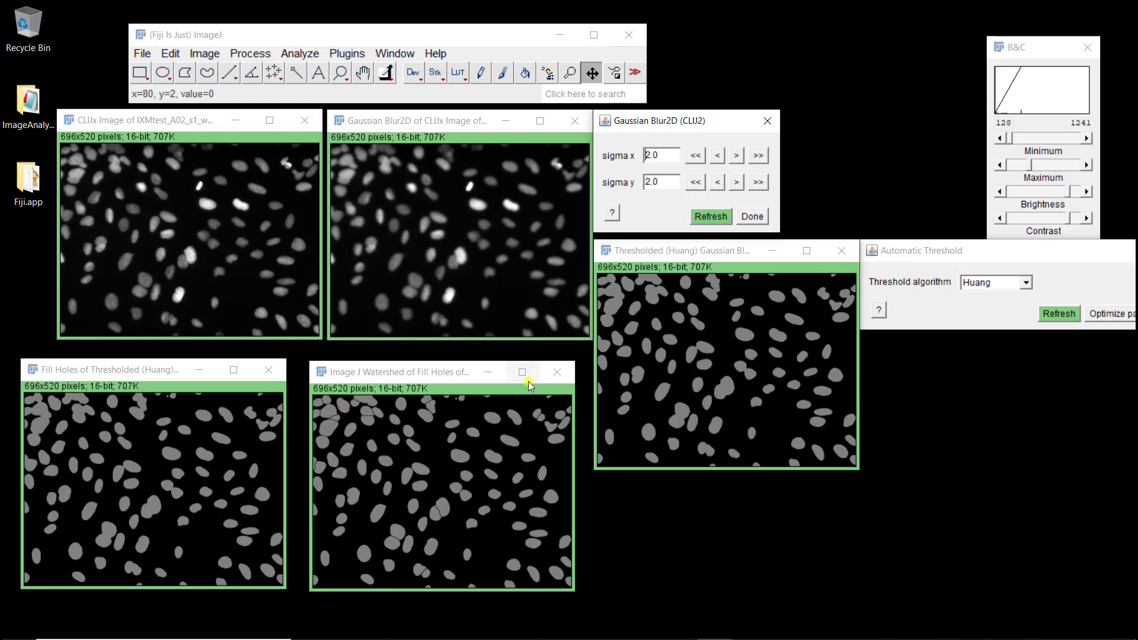
- Export the whole pipeline from the watershed result as an ImageJ macro, new1.ijm
right_click(507, 501)
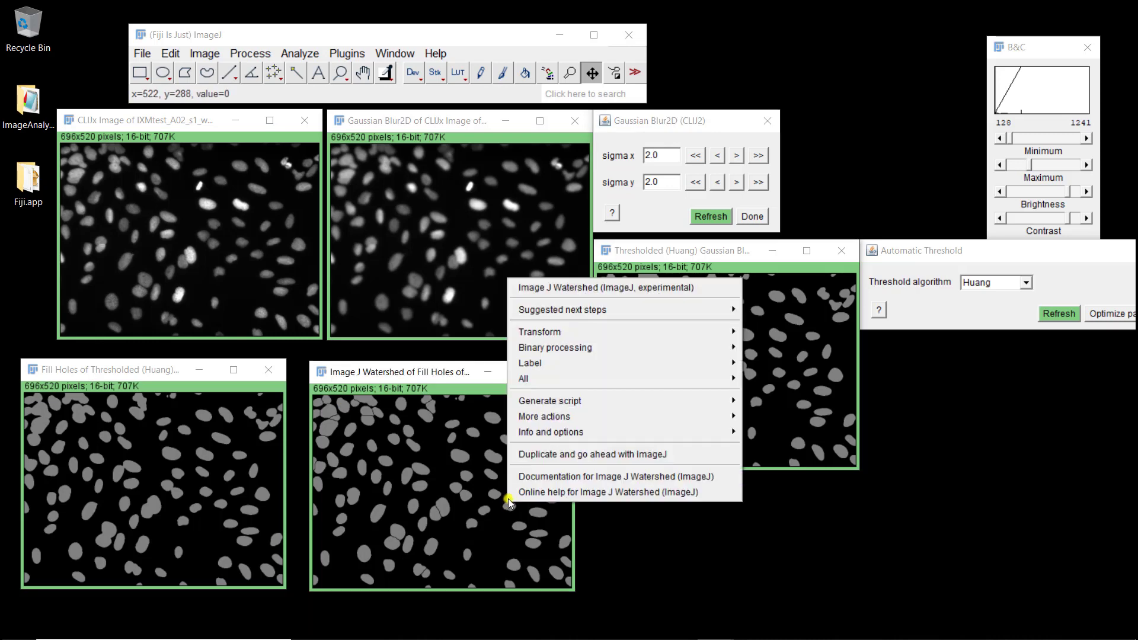
mouse_move(573, 401)
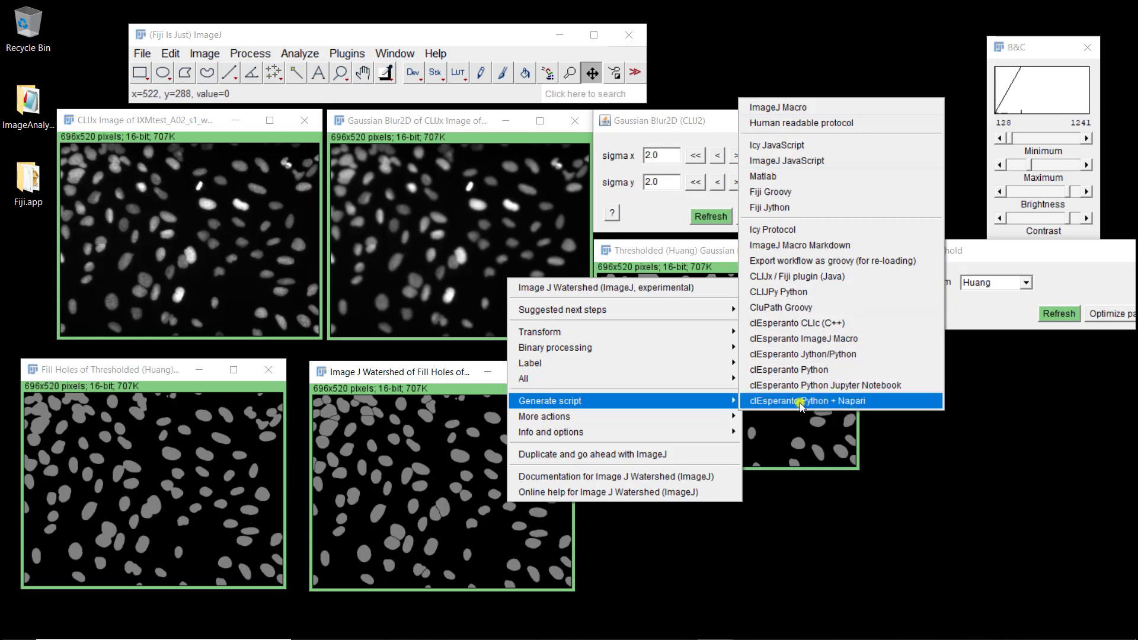
click(769, 112)
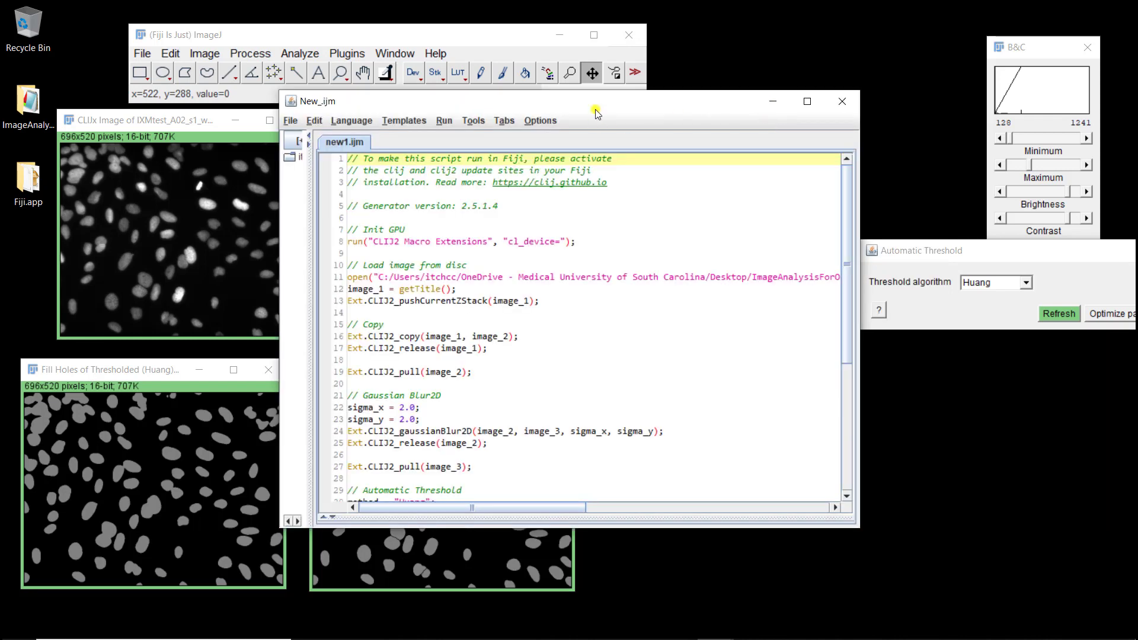
- Move the new1.ijm macro editor window left and make it smaller
drag(596, 109, 817, 153)
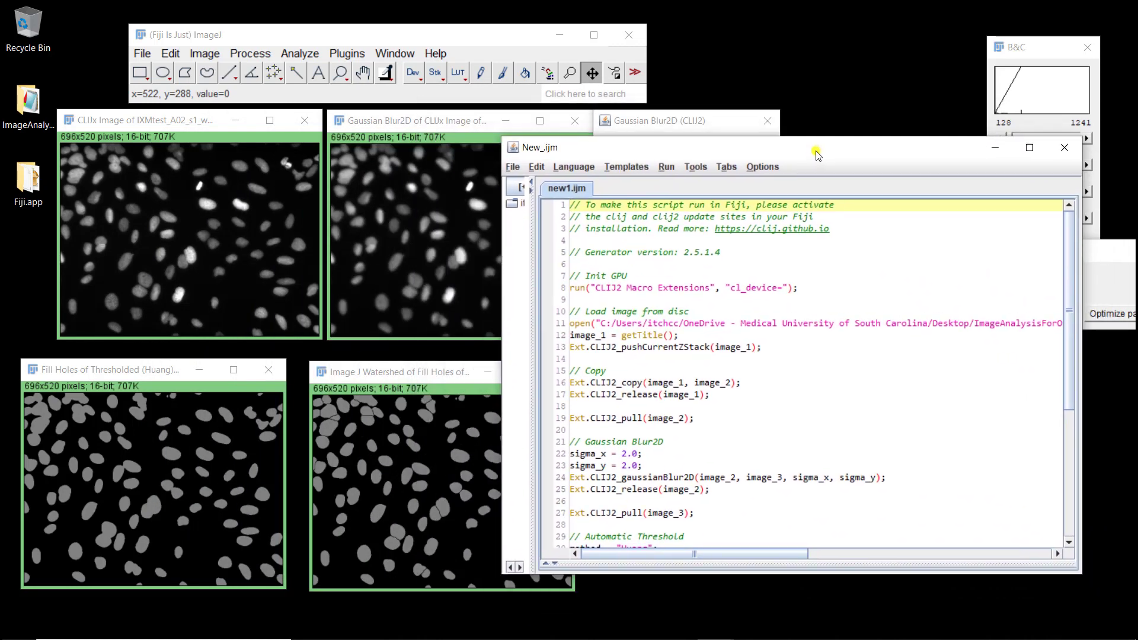
drag(1081, 574, 889, 454)
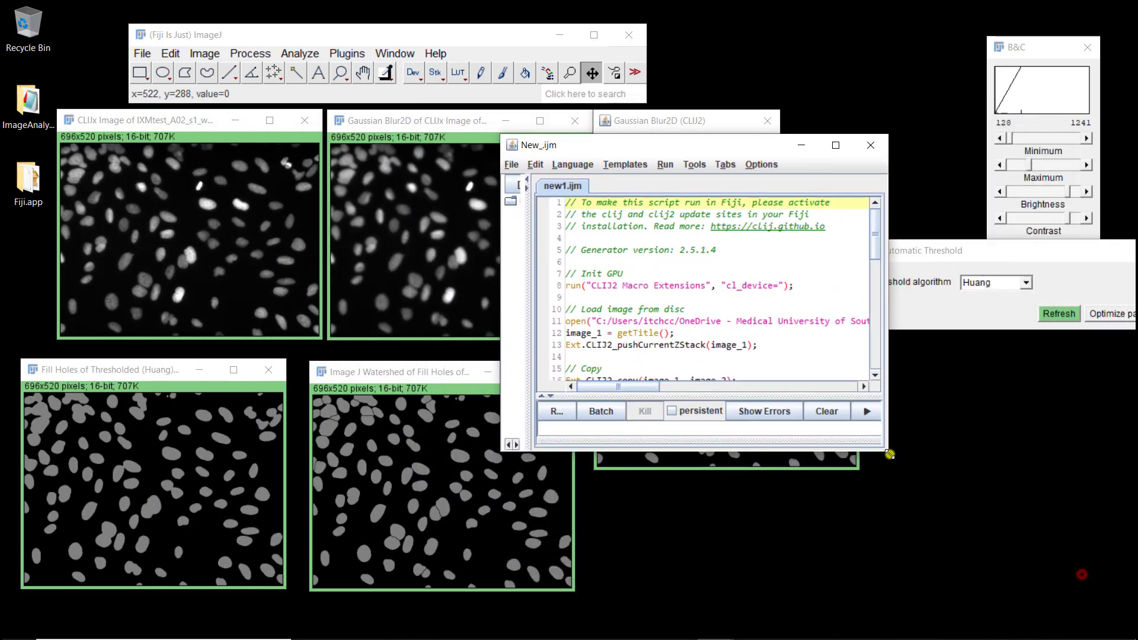
drag(705, 149, 1028, 518)
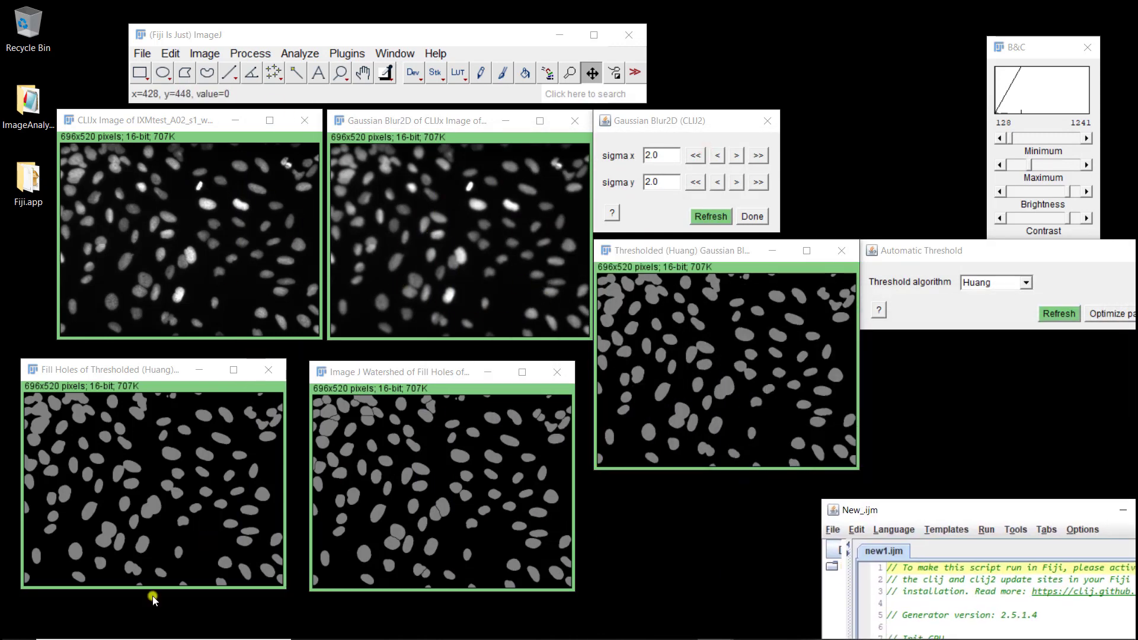
- Turn on Visualize connections from the watershed result's Info and options menu
right_click(496, 468)
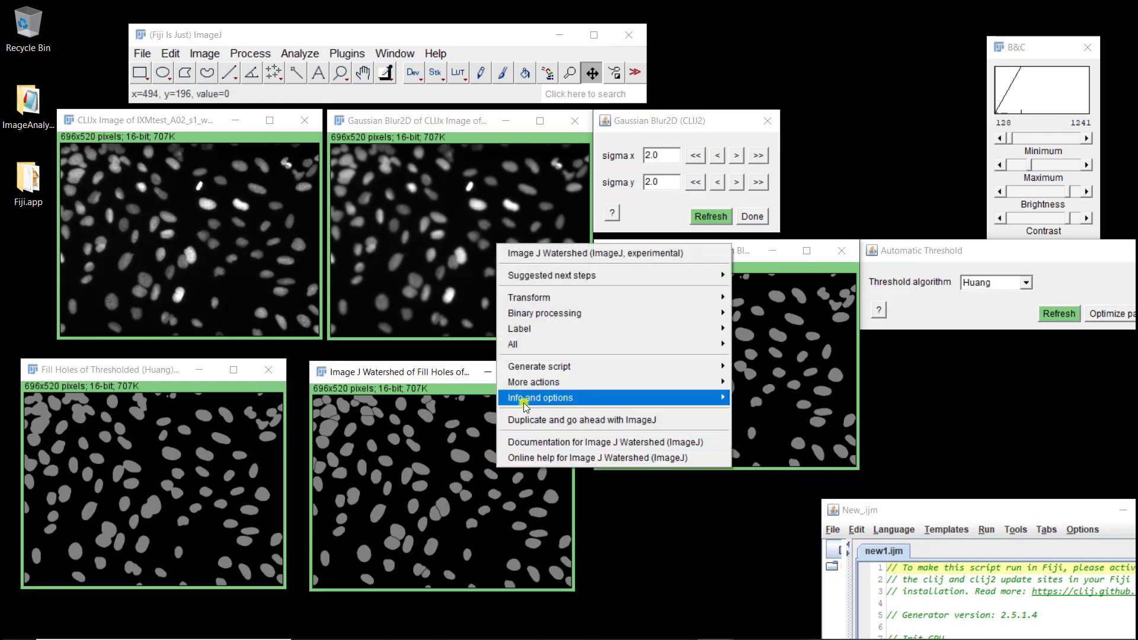
mouse_move(523, 402)
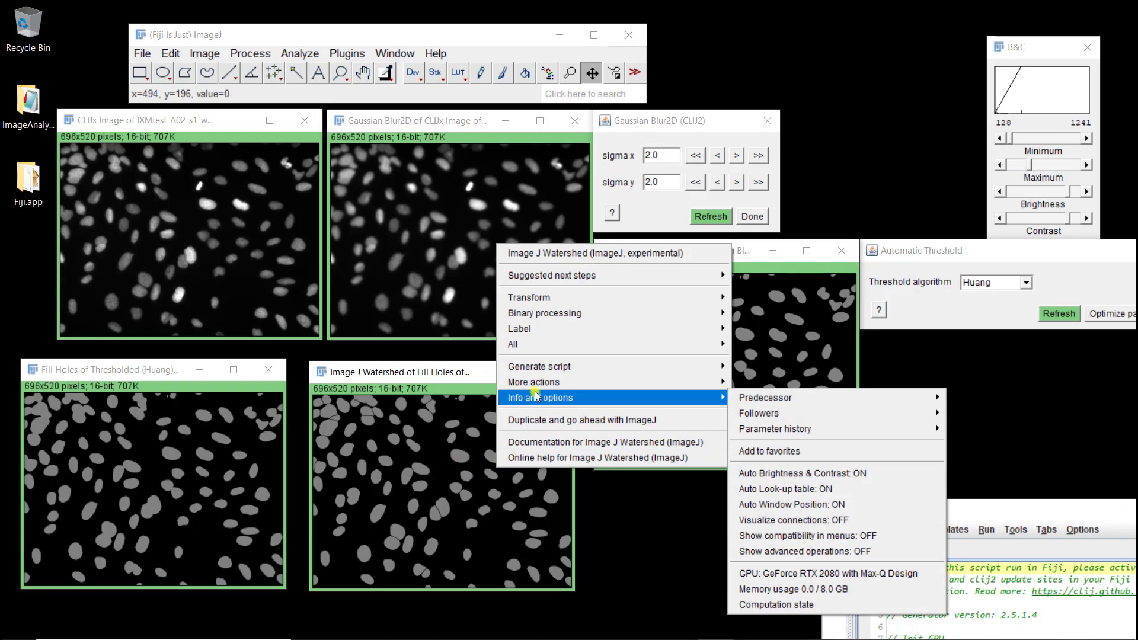
mouse_move(541, 383)
click(783, 525)
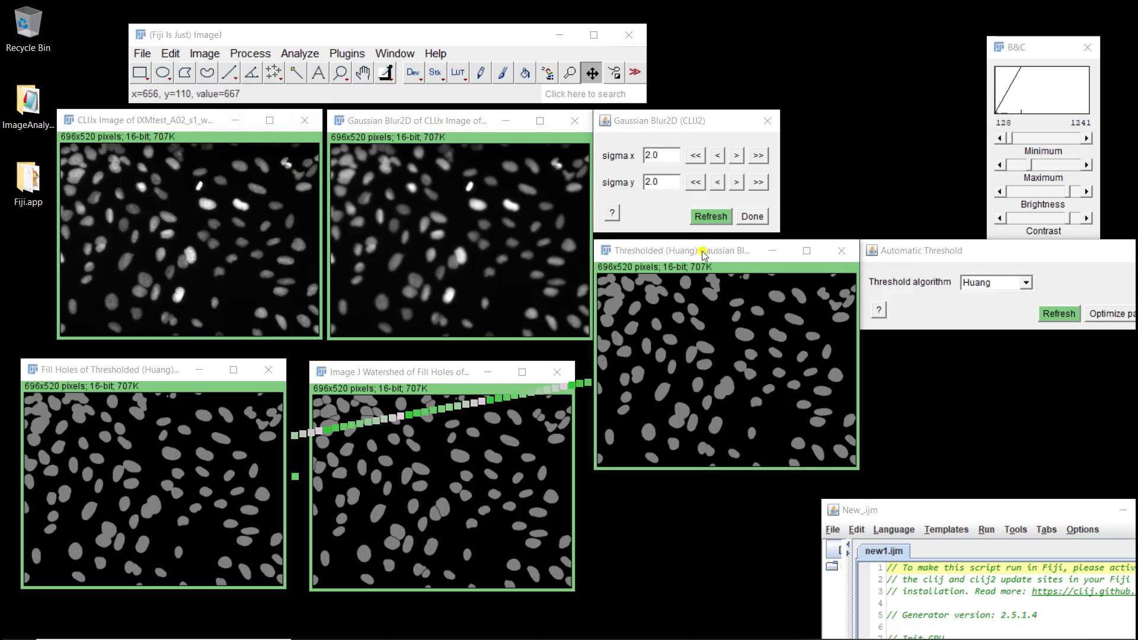
- Spread the threshold, blurred, Fill Holes and watershed windows apart so the links read clearly
drag(703, 254, 828, 269)
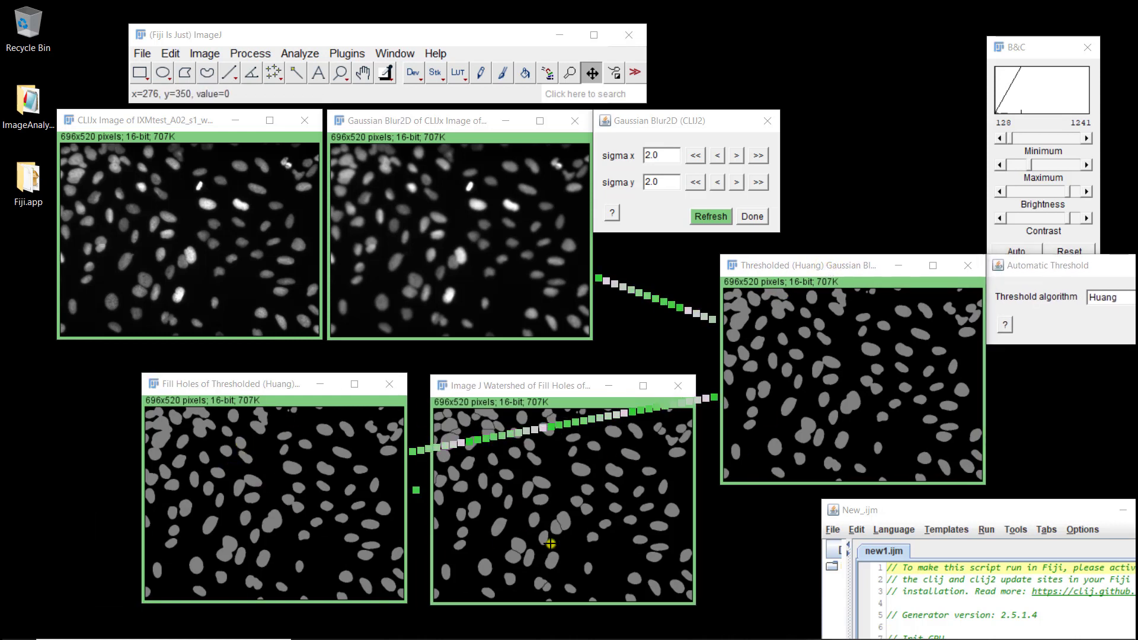
drag(428, 123, 535, 131)
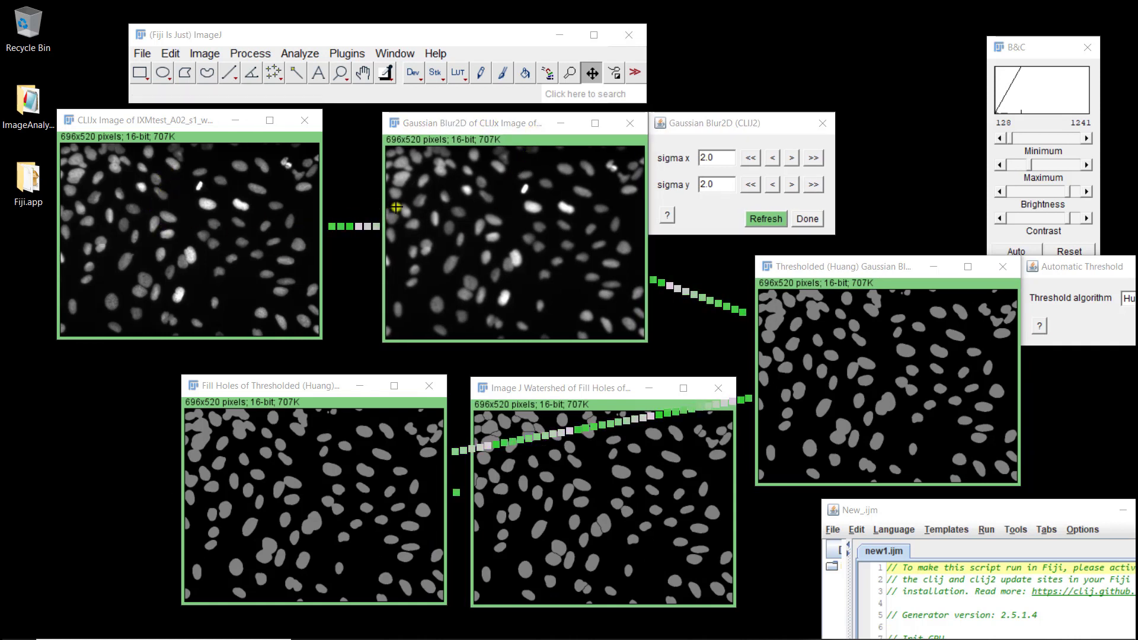
drag(285, 386, 179, 394)
drag(486, 396, 585, 420)
click(833, 267)
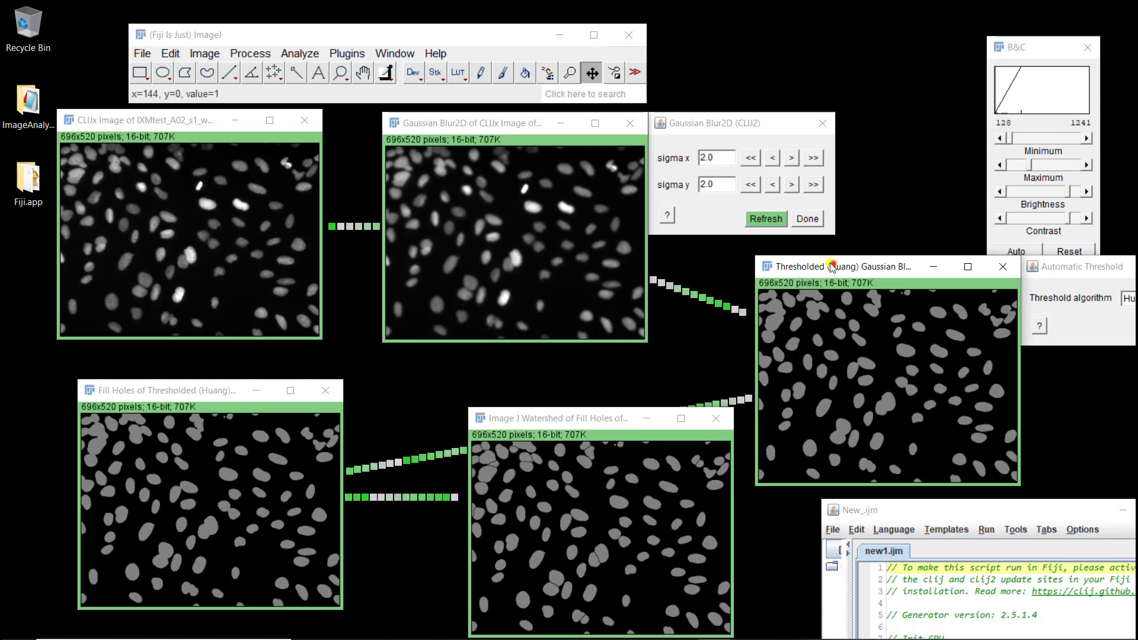
drag(832, 267, 717, 284)
- Change the Automatic Threshold algorithm from Huang to Otsu
click(1023, 288)
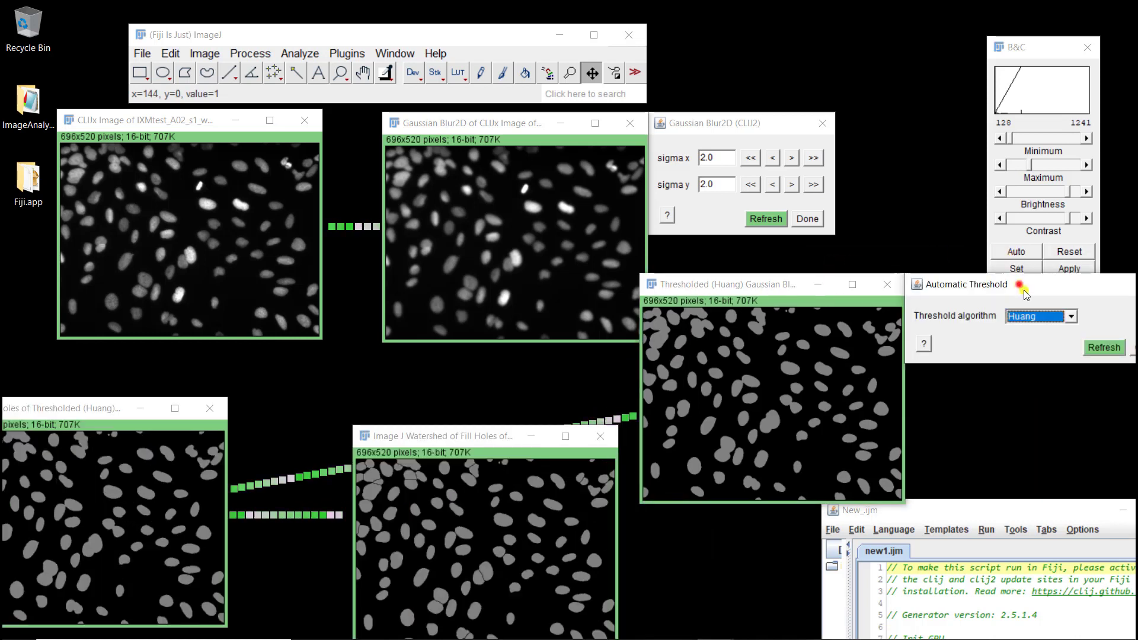
click(1040, 316)
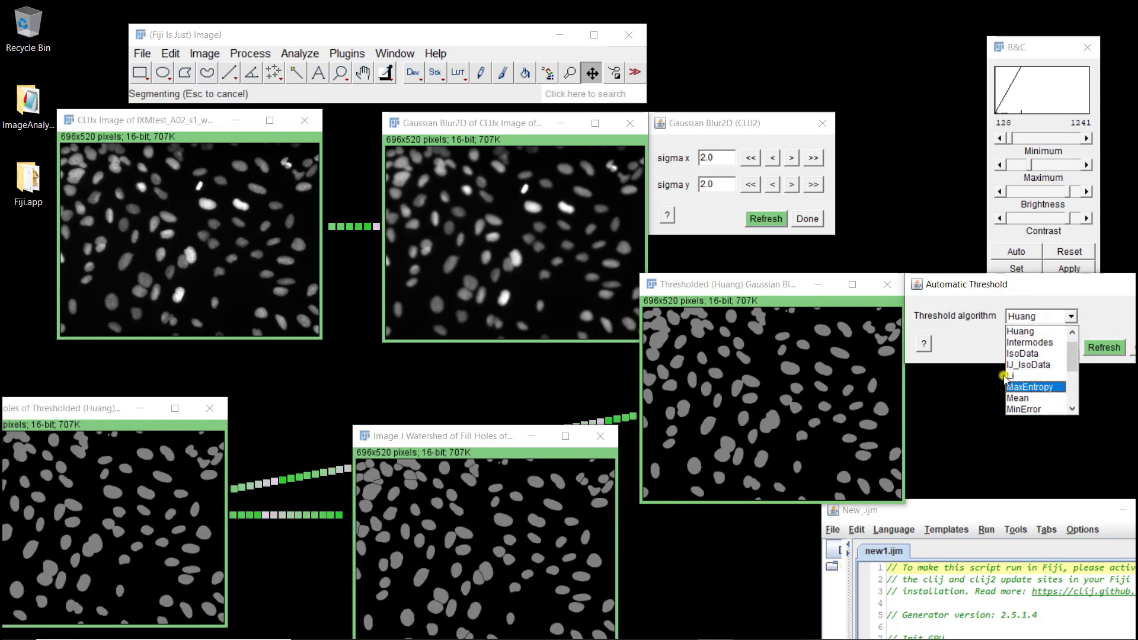
scroll(1014, 377, up, 1)
scroll(1020, 372, down, 3)
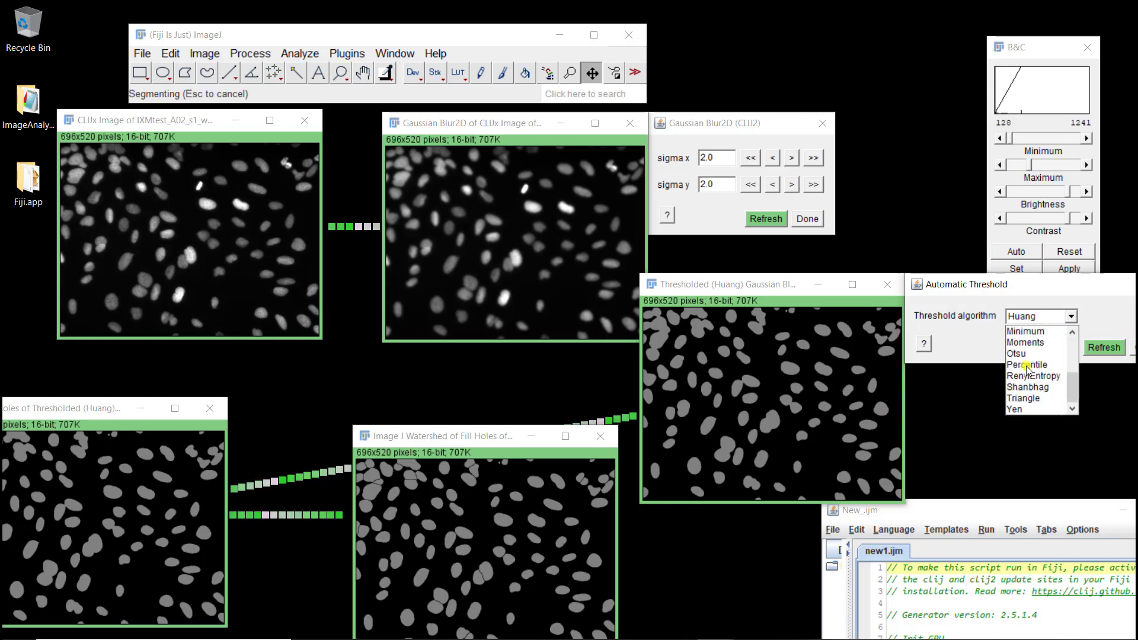
click(1016, 354)
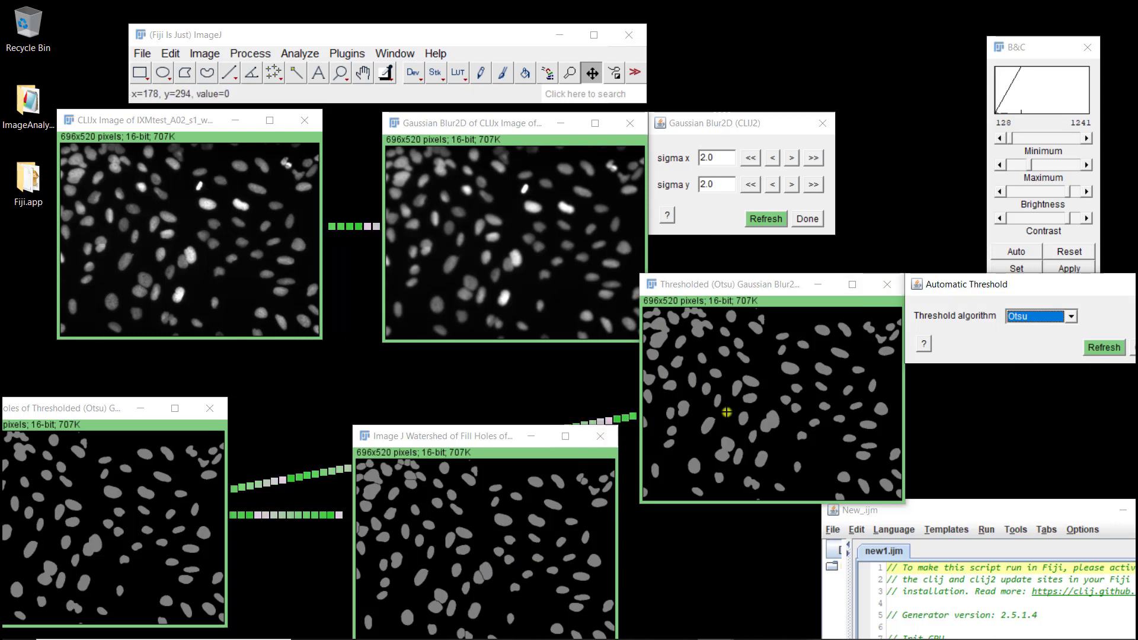
- Close the assistant's Fill Holes, input, watershed, blurred and threshold windows
click(210, 413)
click(305, 120)
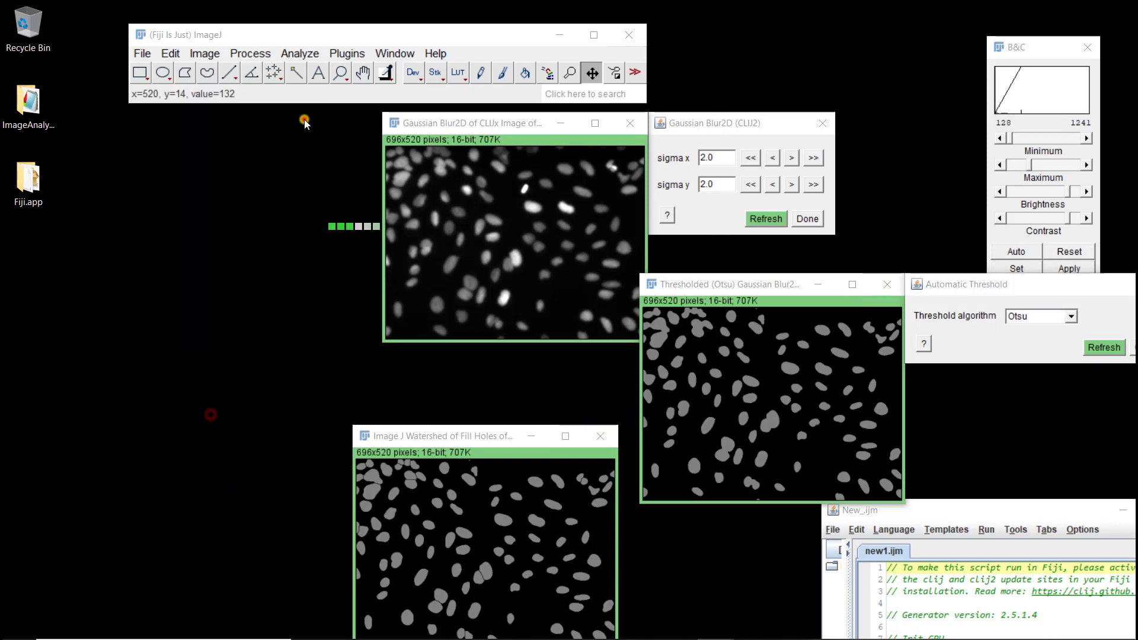
click(602, 436)
click(629, 124)
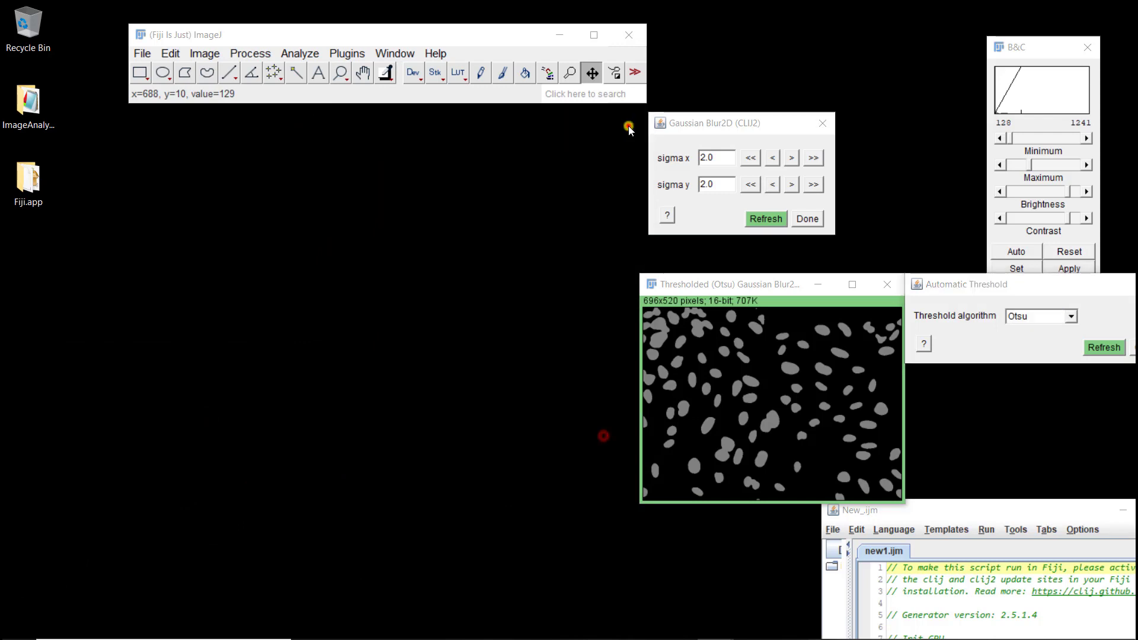
click(883, 283)
- Enlarge the new1.ijm macro editor and run the exported macro
drag(932, 512, 356, 152)
drag(639, 460, 893, 600)
click(310, 528)
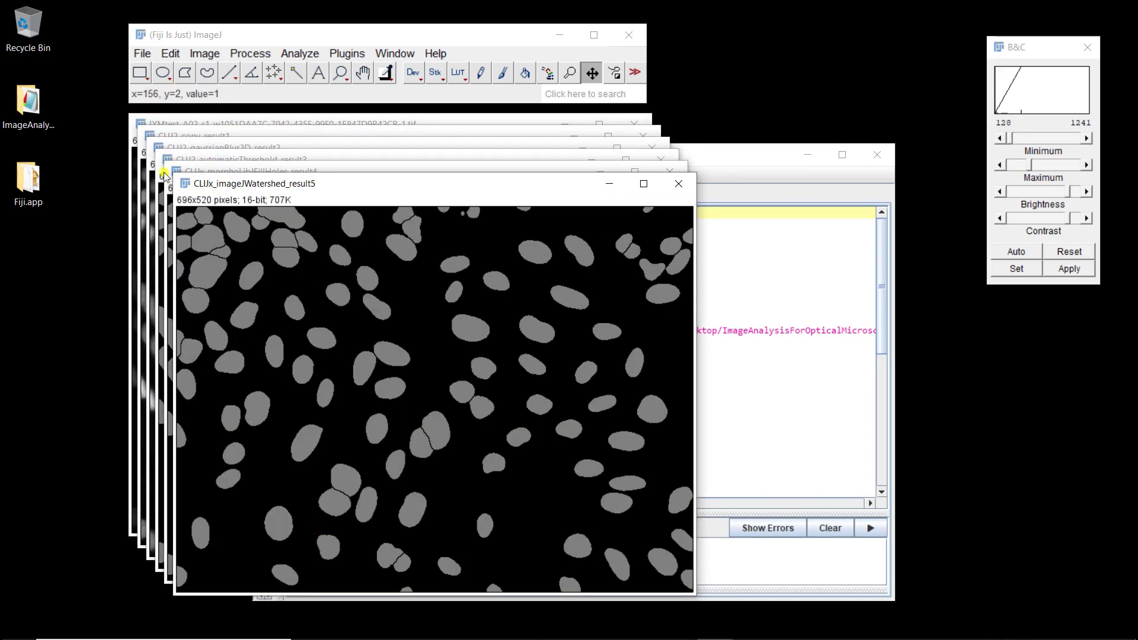
- Inspect the macro's watershed result beside the IXMtest image, then close all result images
drag(338, 185, 585, 167)
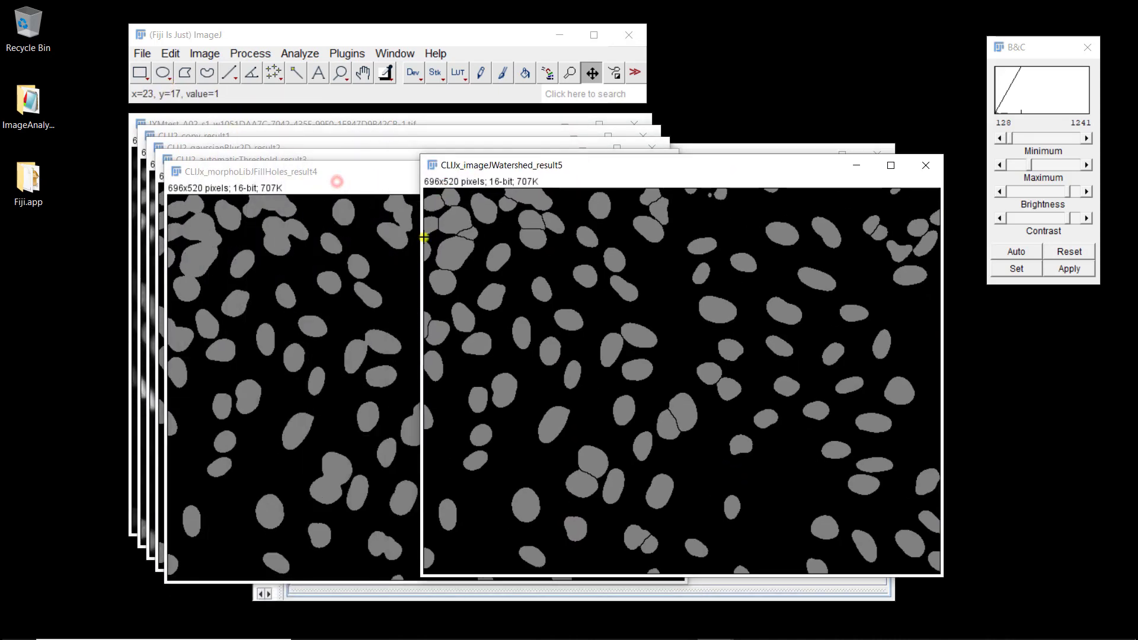
mouse_move(301, 179)
mouse_down()
mouse_move(315, 264)
mouse_move(305, 199)
mouse_up()
click(684, 194)
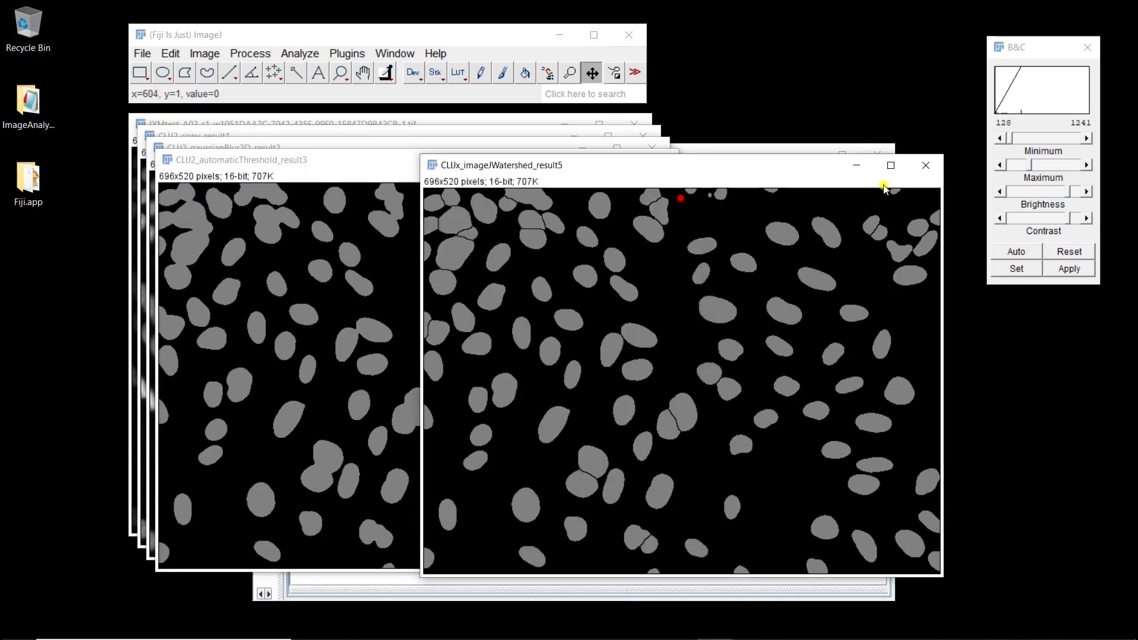
drag(669, 170, 705, 264)
click(666, 162)
click(657, 152)
click(641, 135)
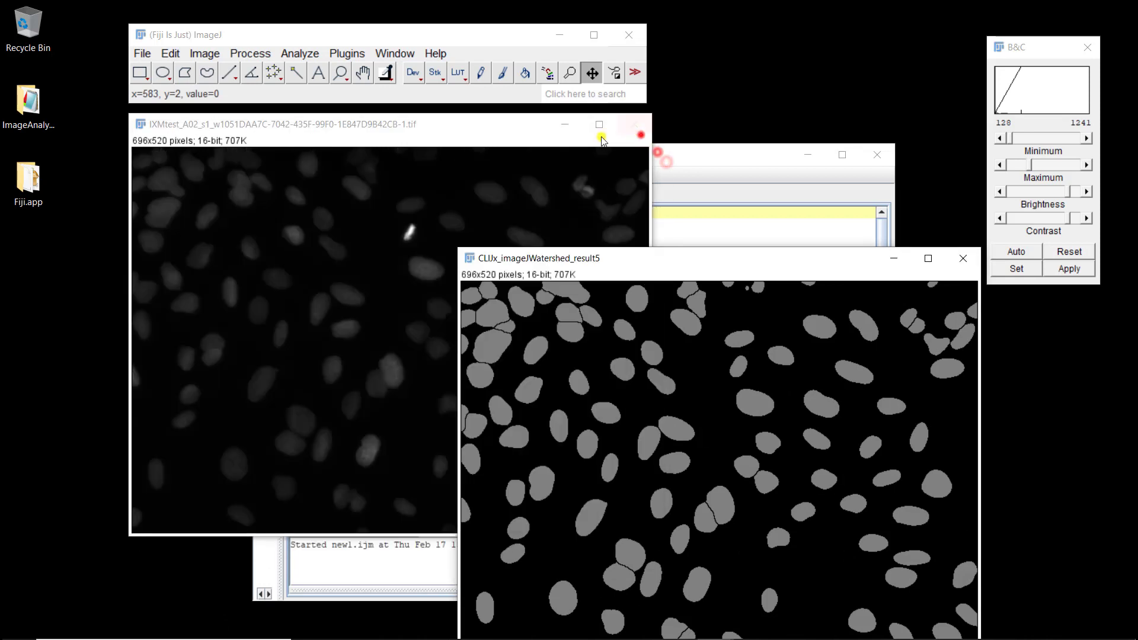
drag(501, 127, 435, 137)
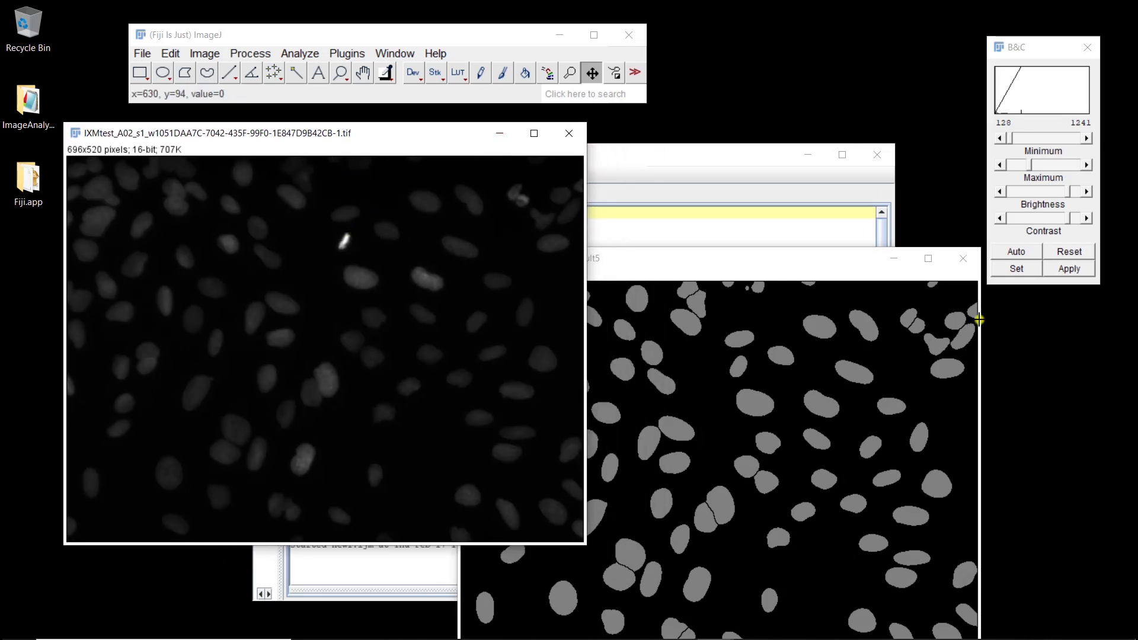
click(962, 261)
click(570, 134)
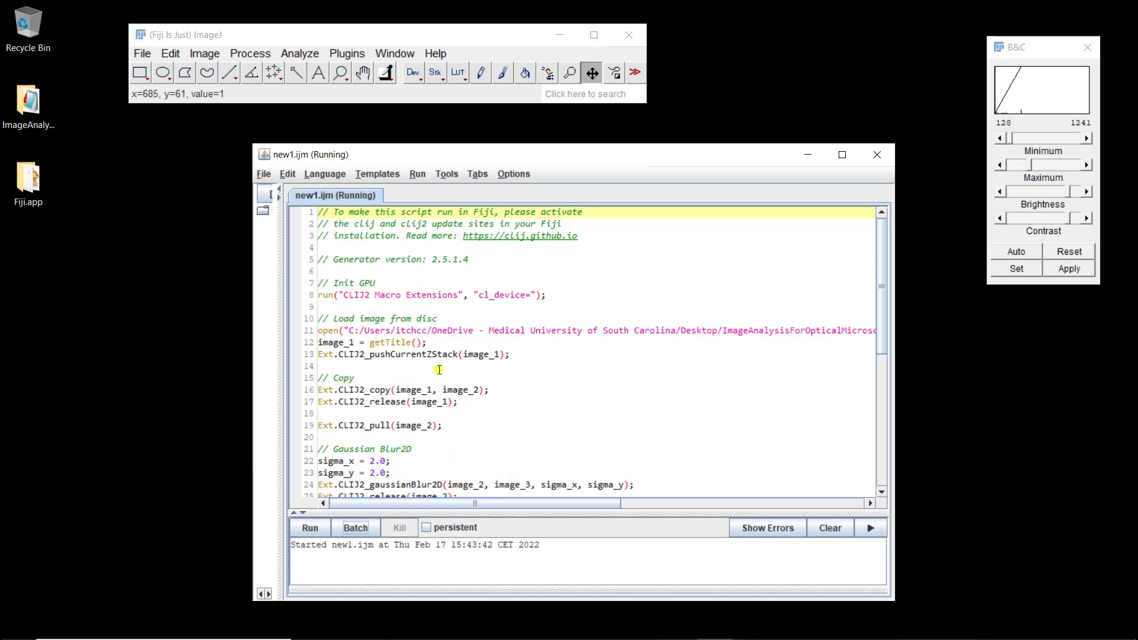
scroll(444, 318, down, 3)
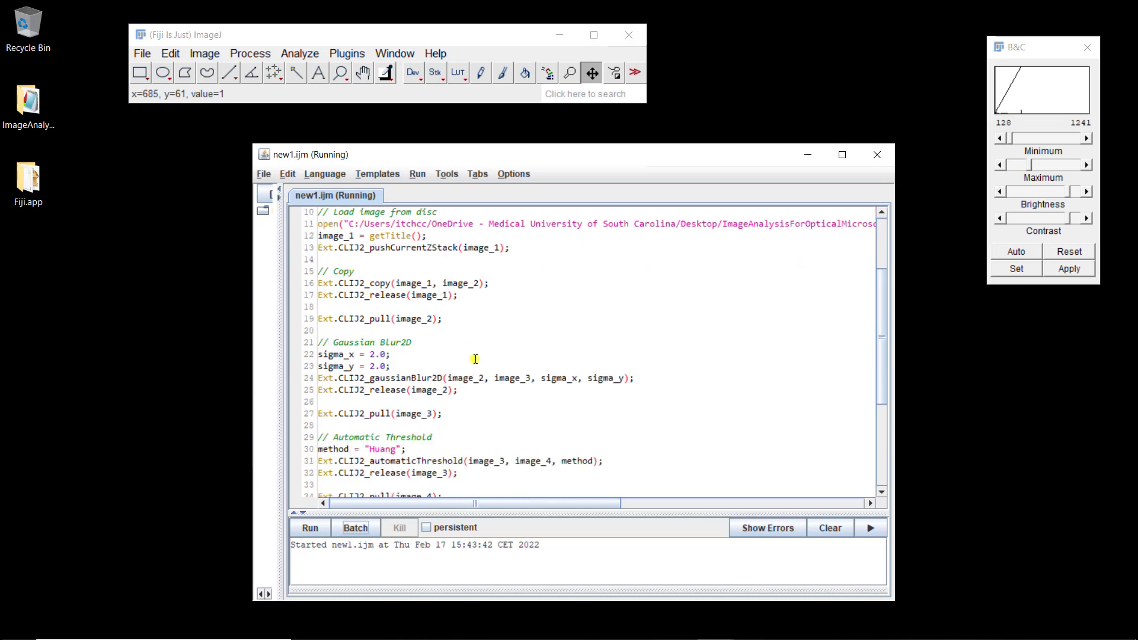
scroll(483, 329, down, 1)
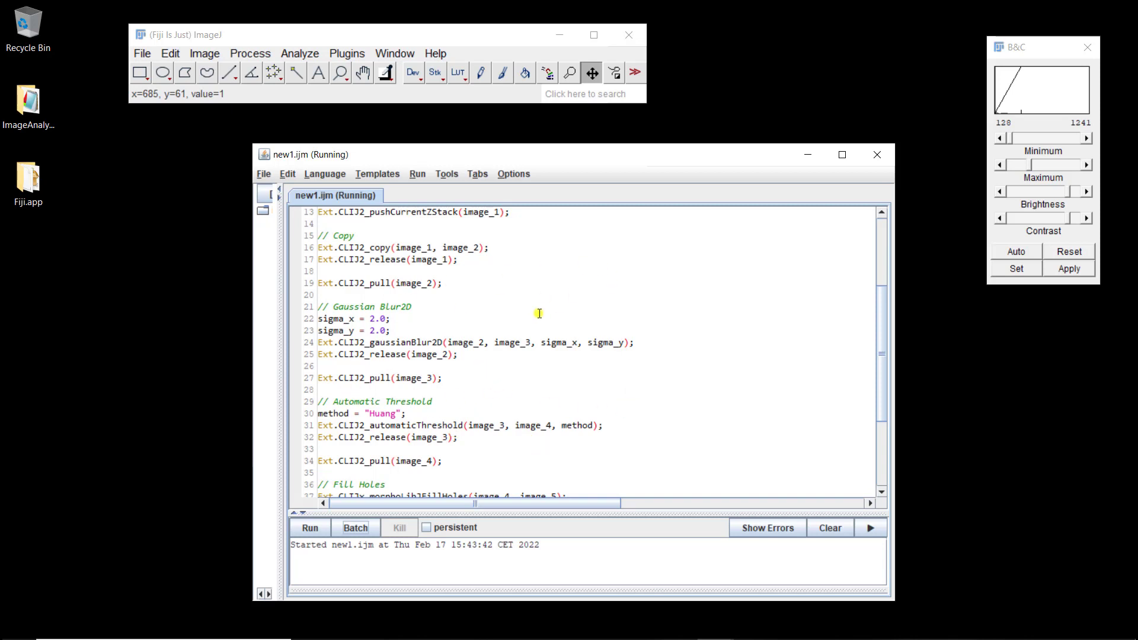
scroll(551, 270, up, 1)
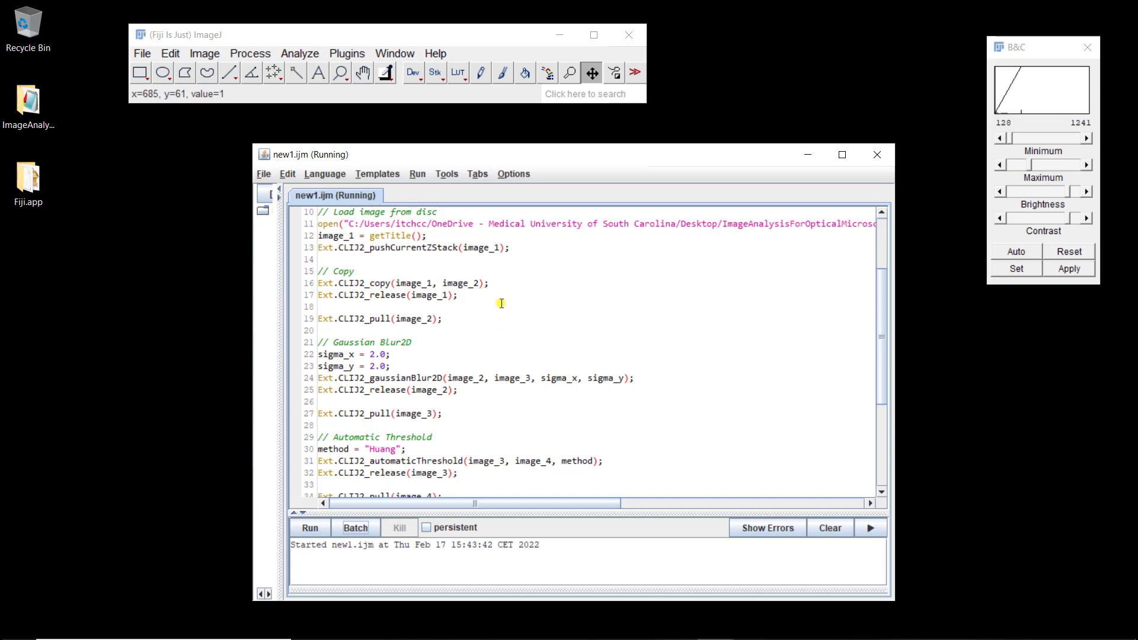
scroll(501, 304, up, 2)
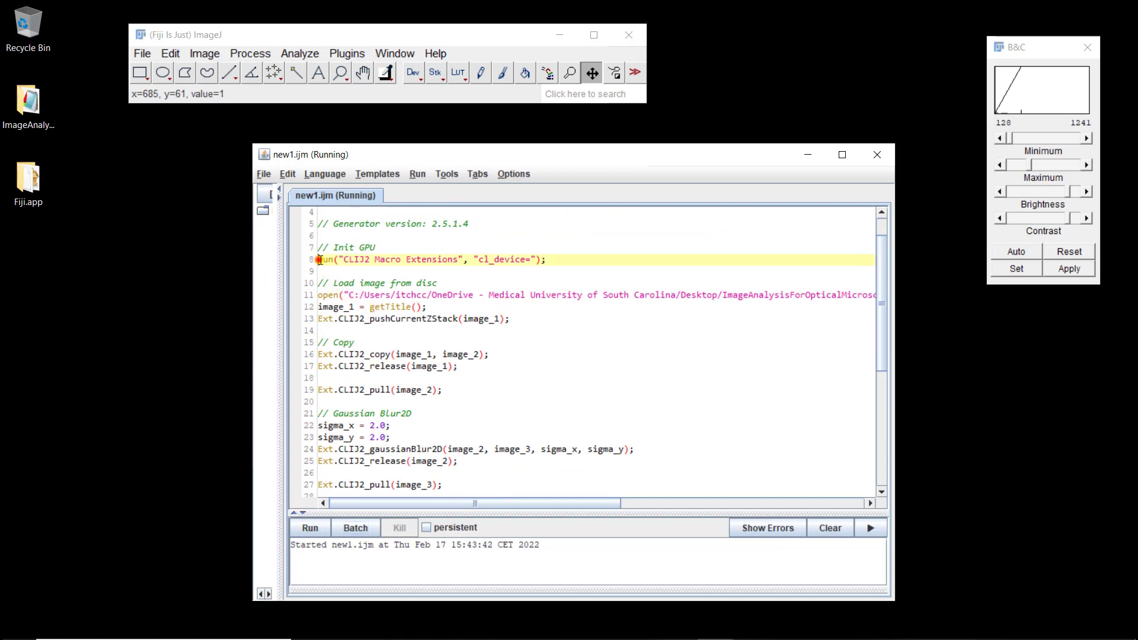
drag(319, 260, 487, 261)
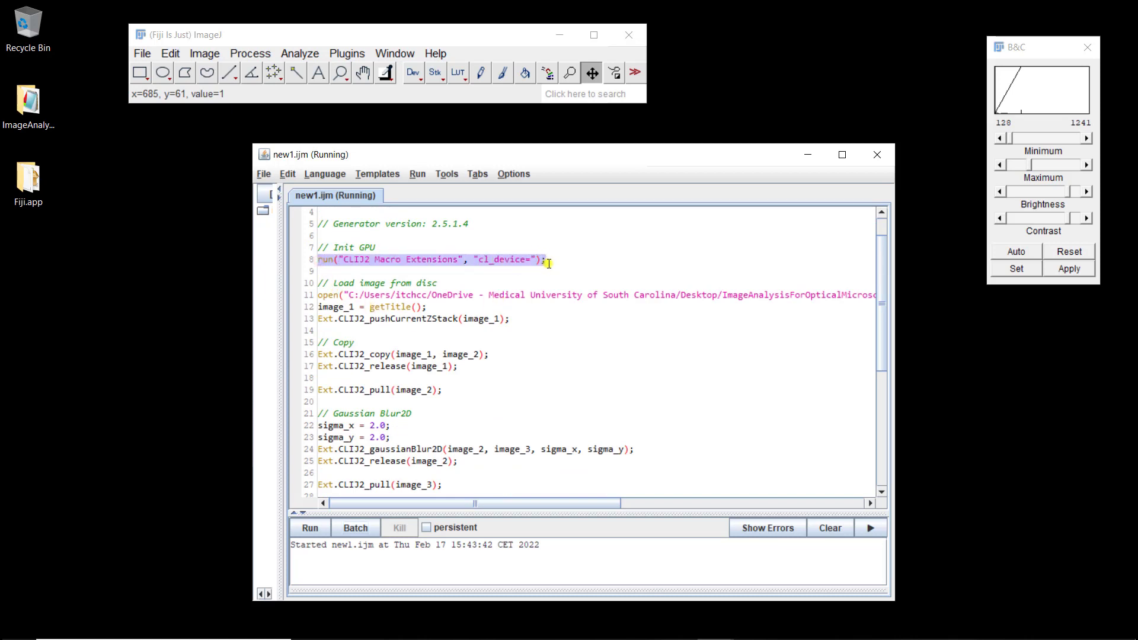
click(364, 277)
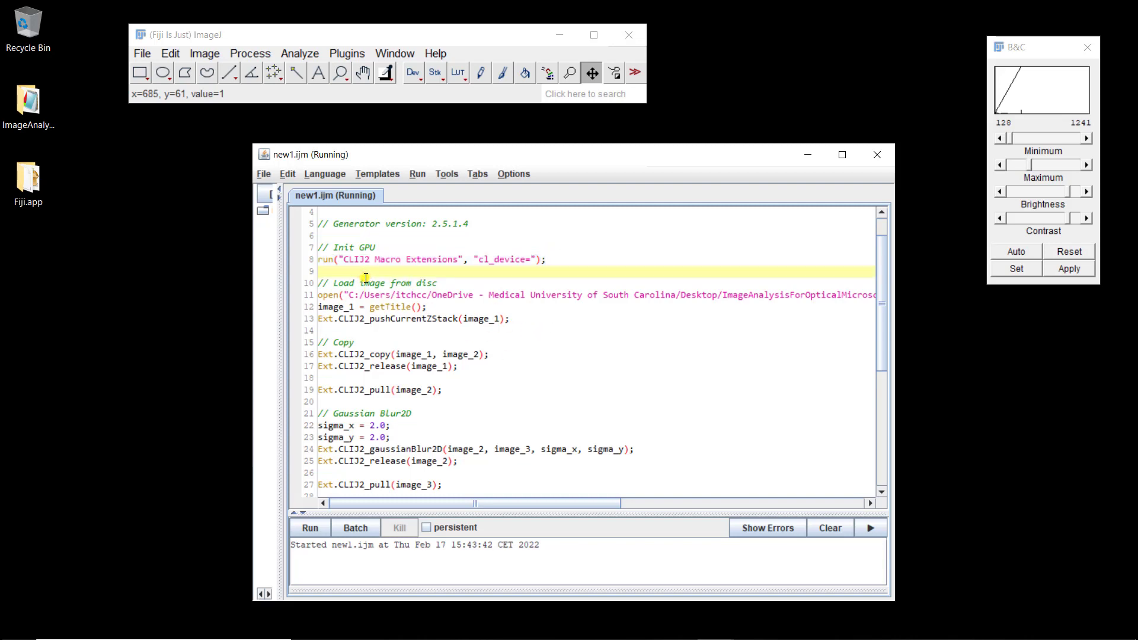